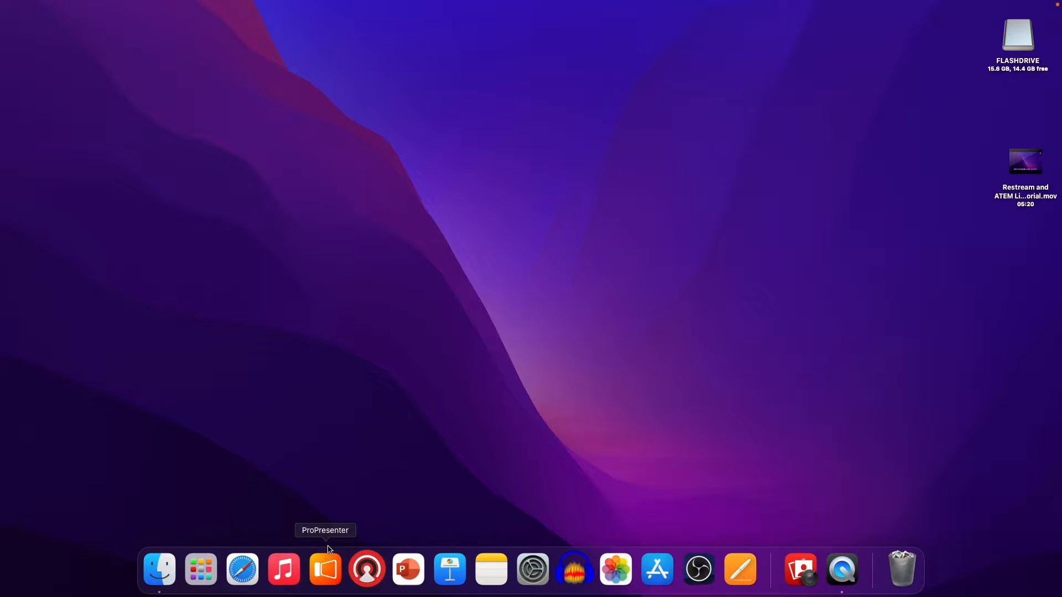
# Launch ProPresenter and maximize its window.
pyautogui.click(319, 572)
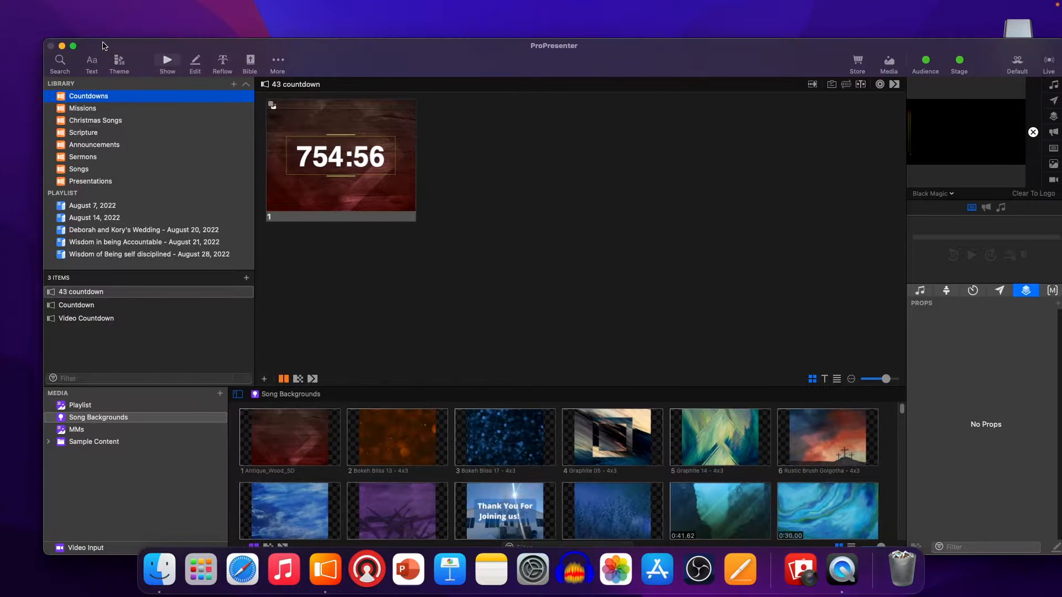
pyautogui.click(73, 46)
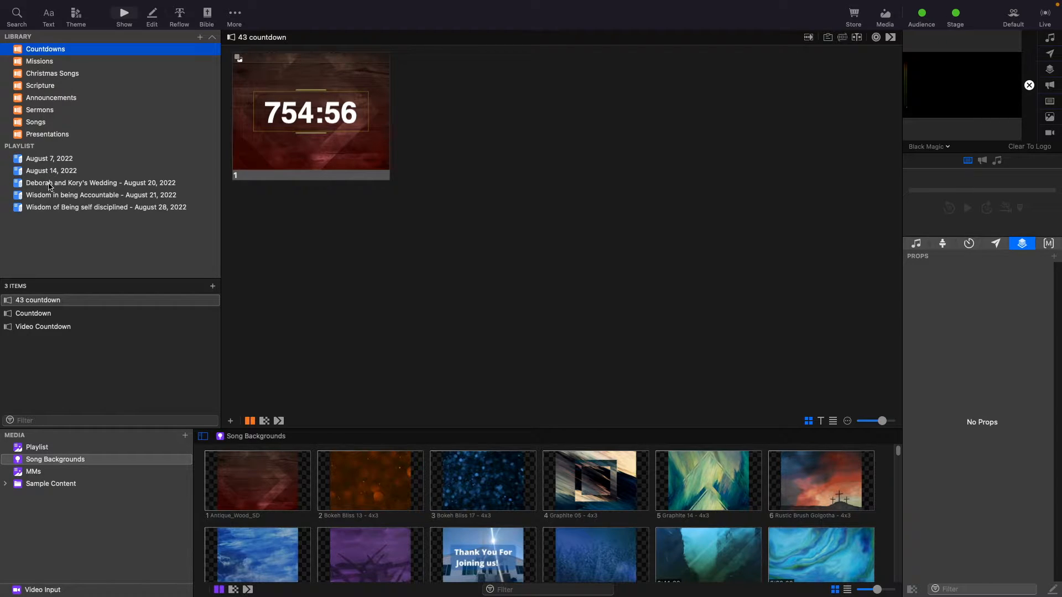
# Browse through each service playlist and scroll its list of items.
pyautogui.click(55, 158)
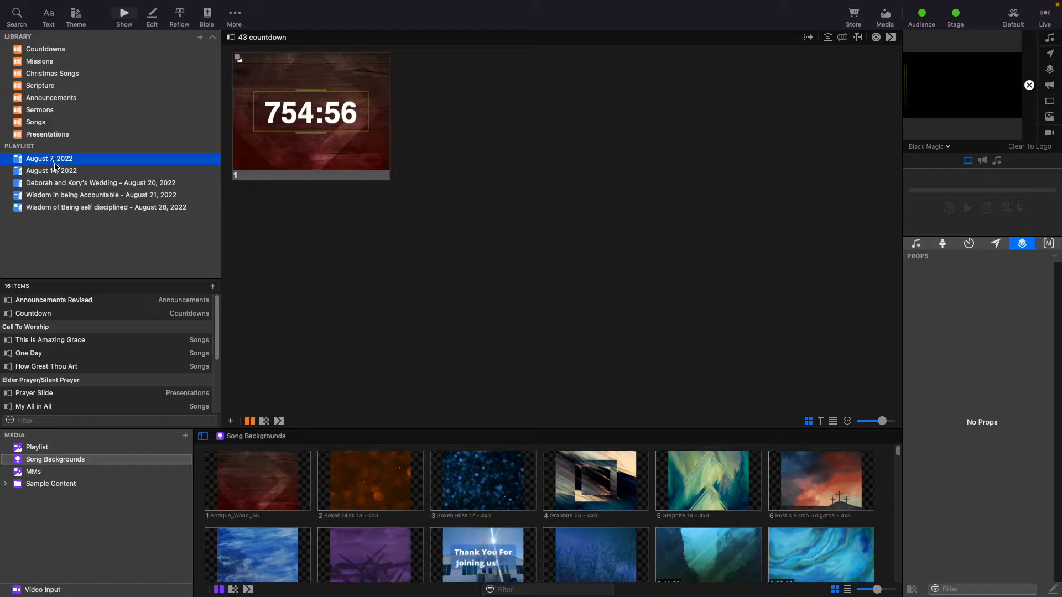
pyautogui.click(56, 172)
pyautogui.click(54, 185)
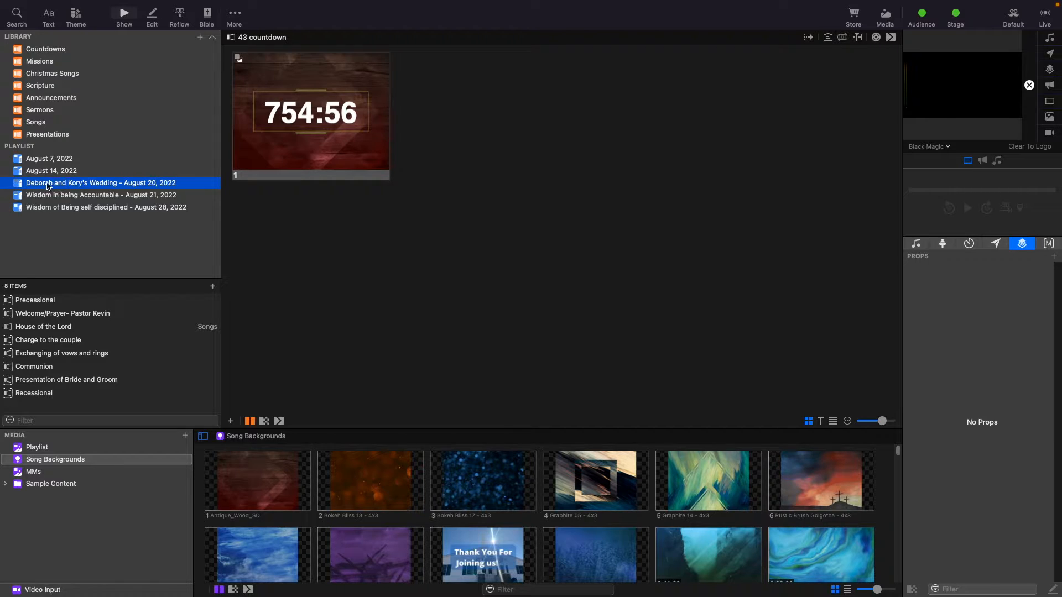
pyautogui.click(52, 197)
pyautogui.click(67, 209)
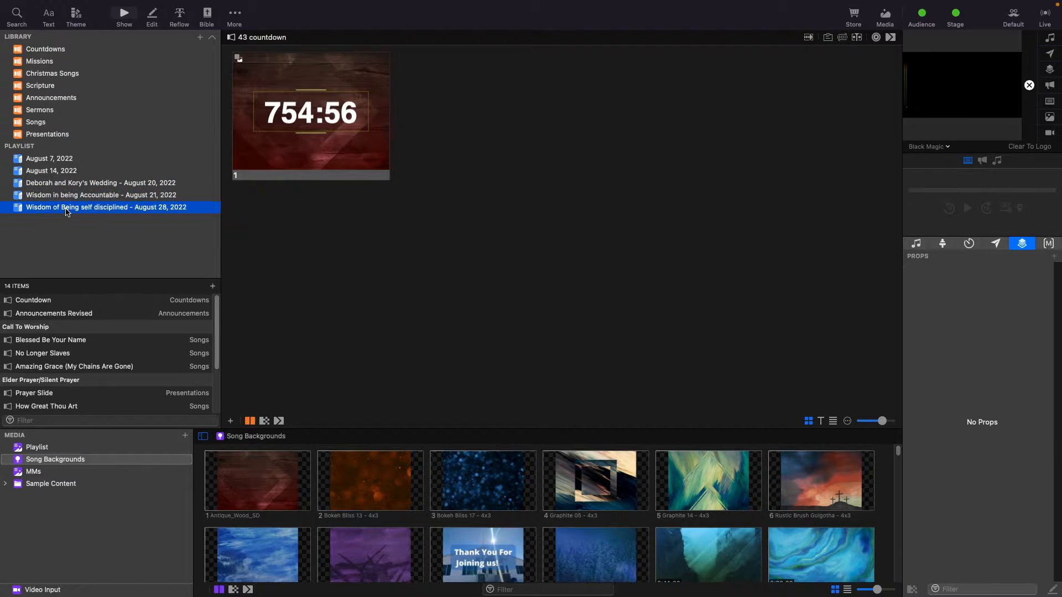
pyautogui.scroll(-3, 69, 301)
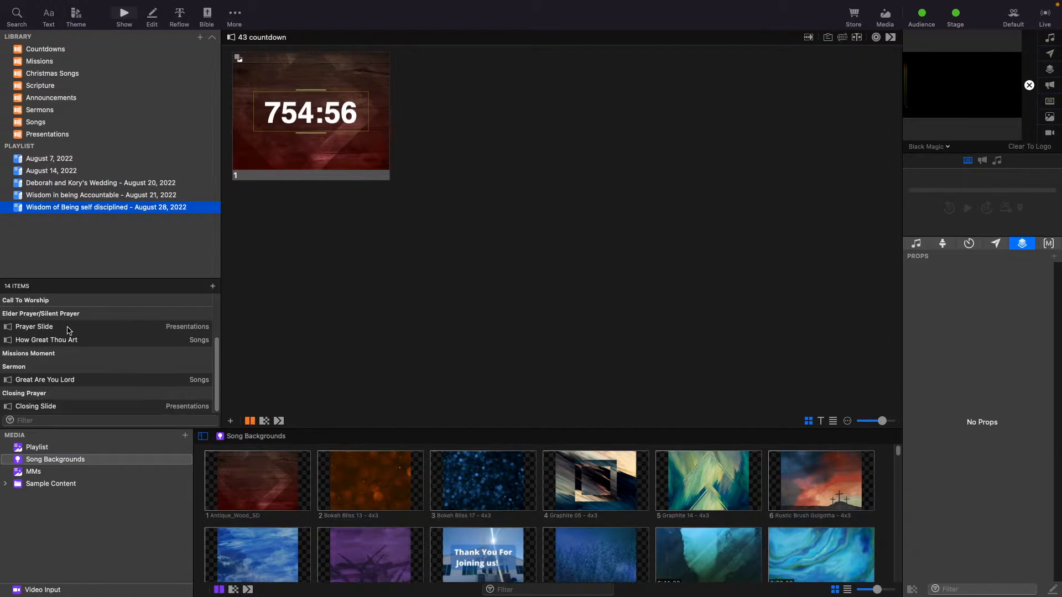
pyautogui.scroll(2, 68, 303)
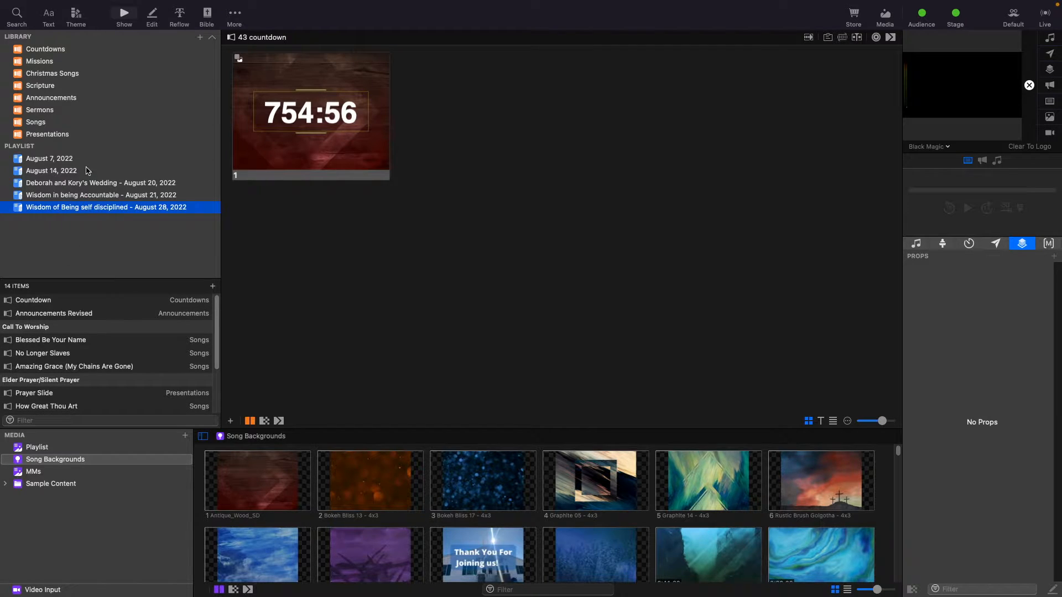
pyautogui.click(60, 170)
pyautogui.click(55, 160)
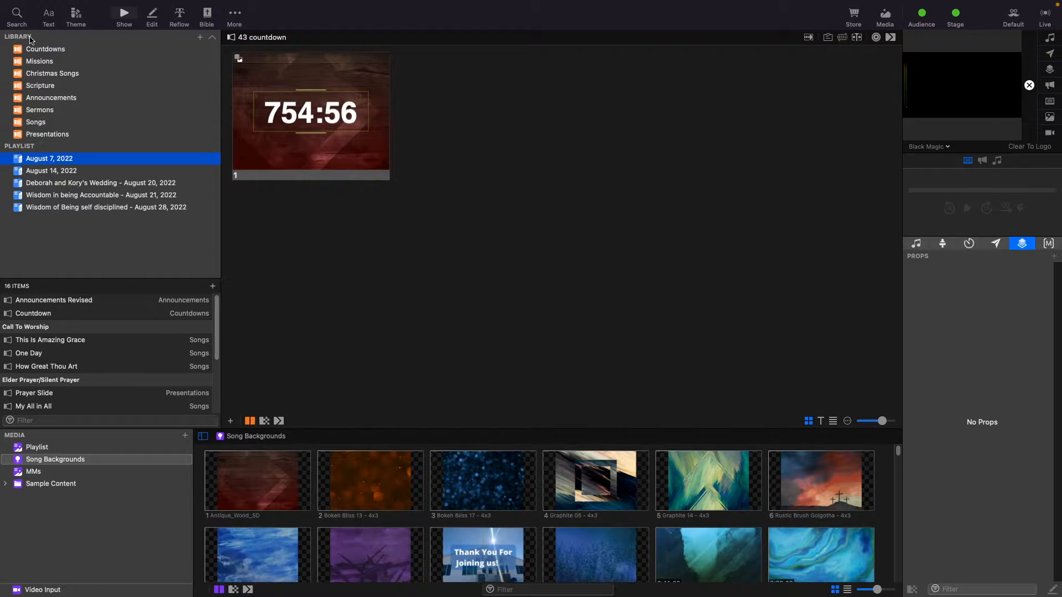
# Browse the library folders, including Songs, Presentations, Sermons, Announcements and Countdowns, to view their contents.
pyautogui.click(36, 122)
pyautogui.click(37, 134)
pyautogui.click(37, 122)
pyautogui.scroll(-20, 91, 315)
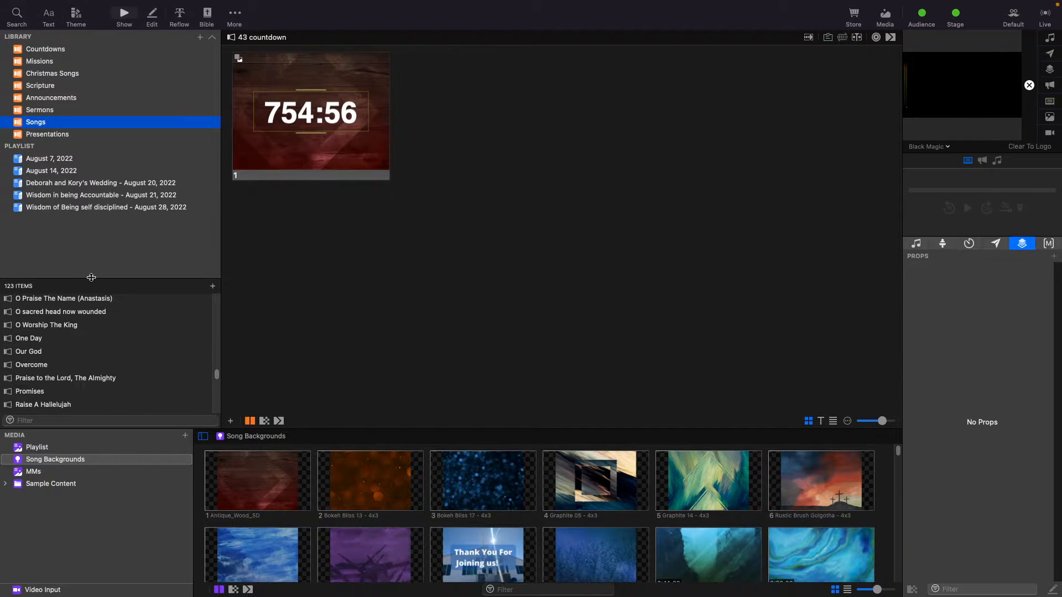
pyautogui.click(41, 111)
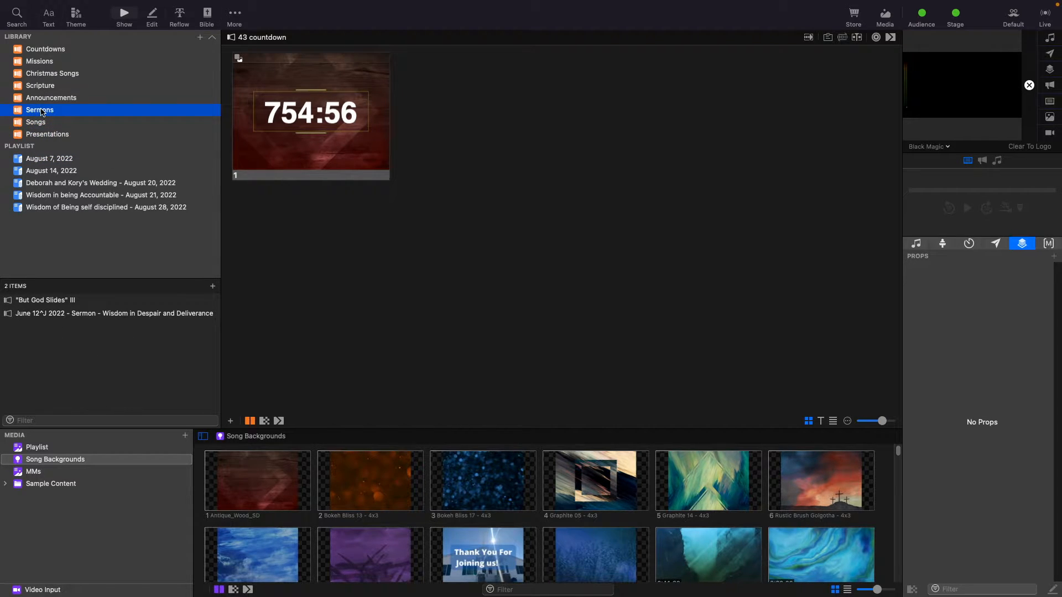
pyautogui.click(45, 86)
pyautogui.click(47, 73)
pyautogui.click(48, 59)
pyautogui.click(50, 49)
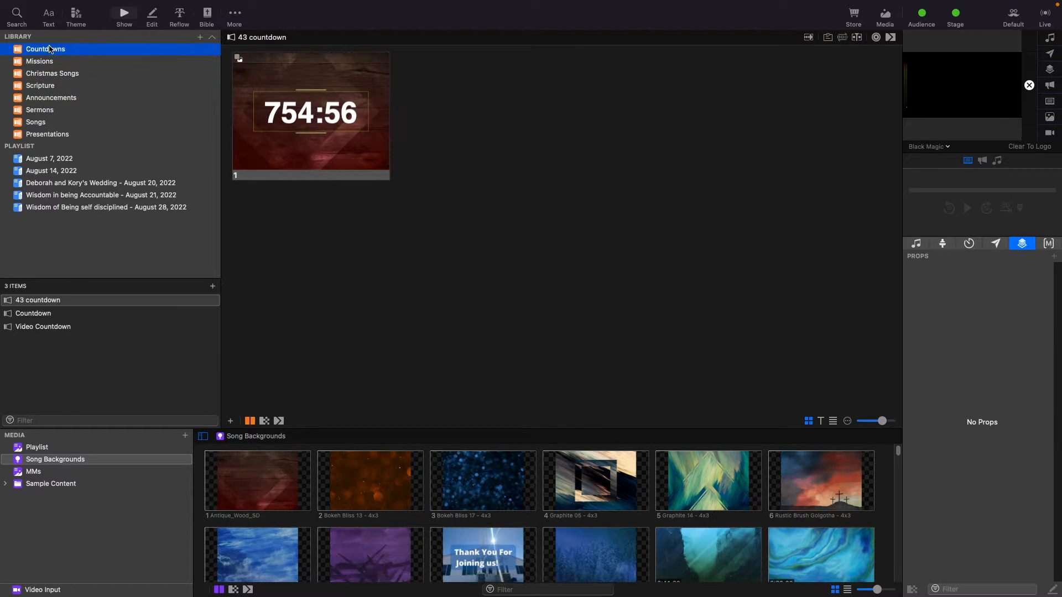
pyautogui.click(61, 110)
pyautogui.click(41, 123)
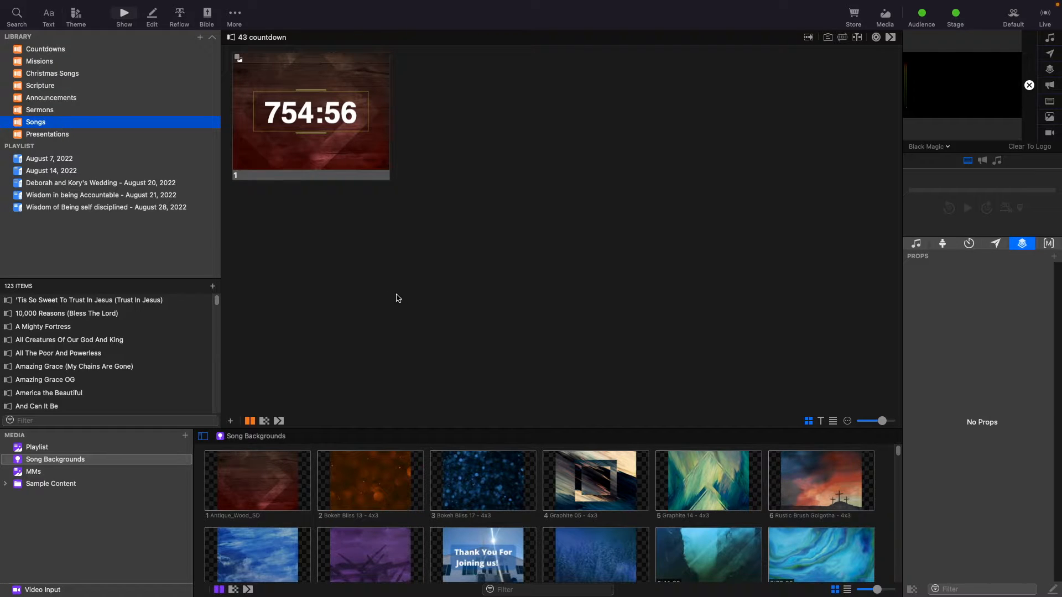
# Enlarge the media bin area and scroll through the song backgrounds.
pyautogui.moveTo(118, 430); pyautogui.dragTo(195, 361)
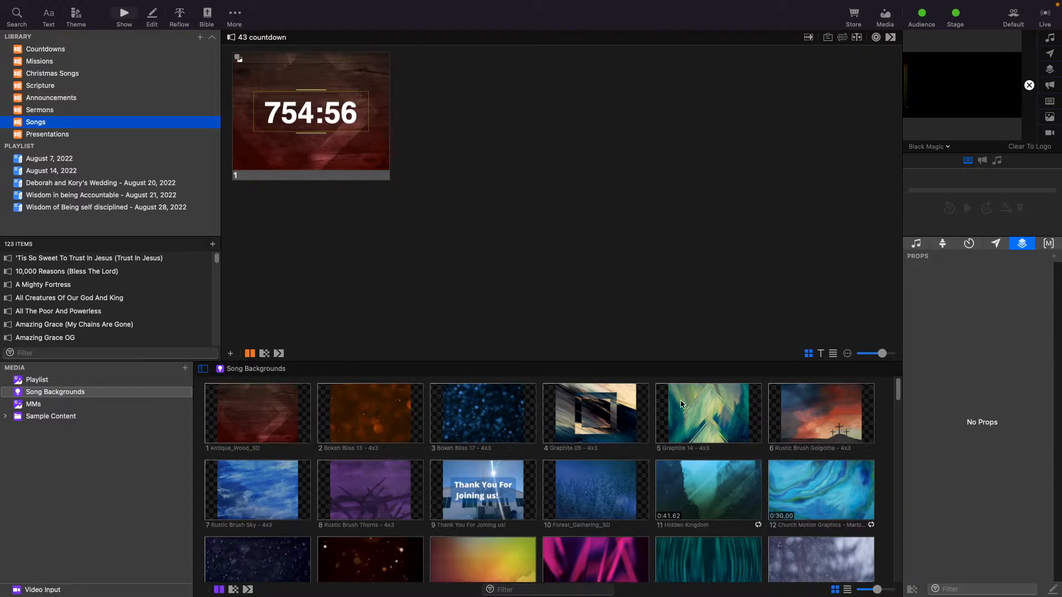
pyautogui.scroll(-3, 708, 393)
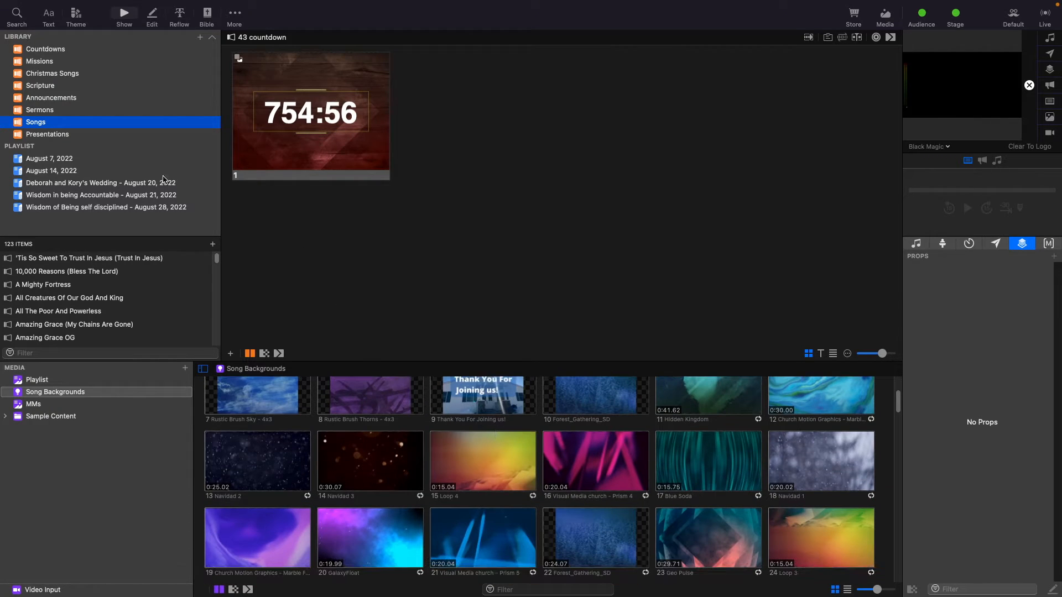
# In the August 7, 2022 playlist, apply the Loop 4 background to the Countdown slide and trigger it.
pyautogui.click(60, 161)
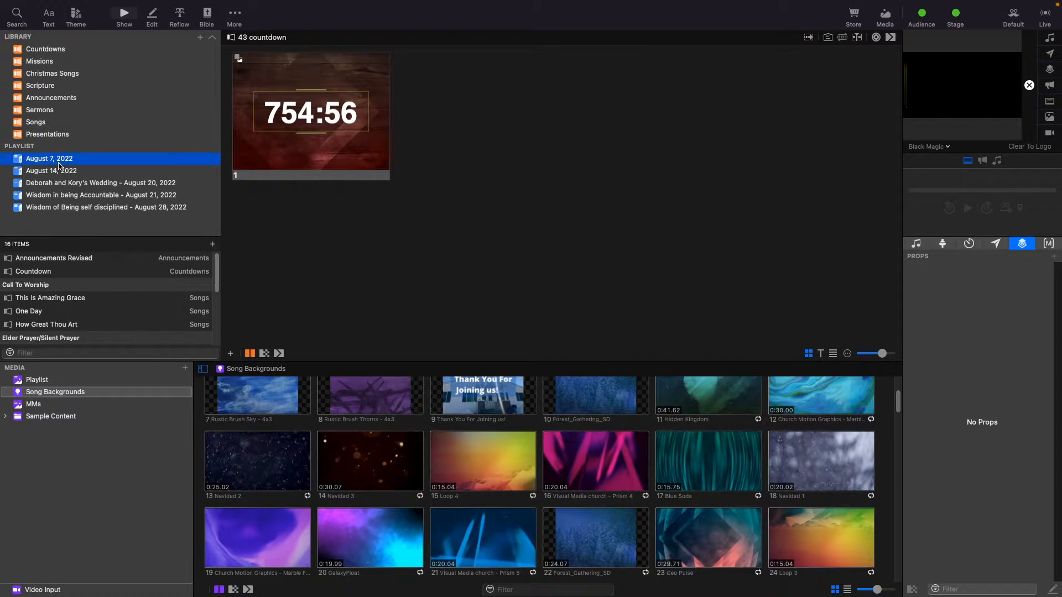
pyautogui.click(37, 261)
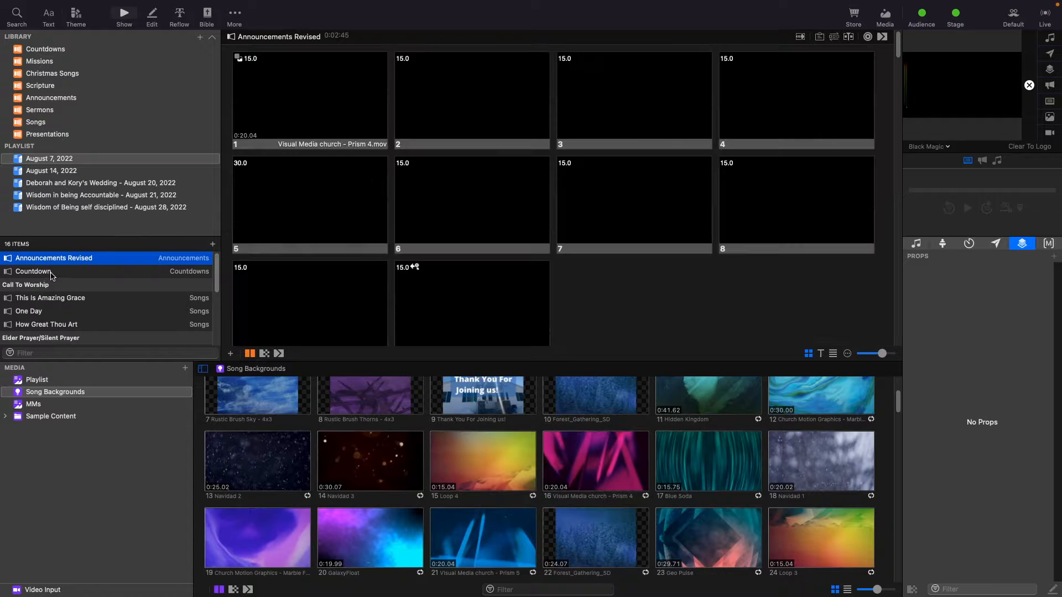
pyautogui.click(50, 273)
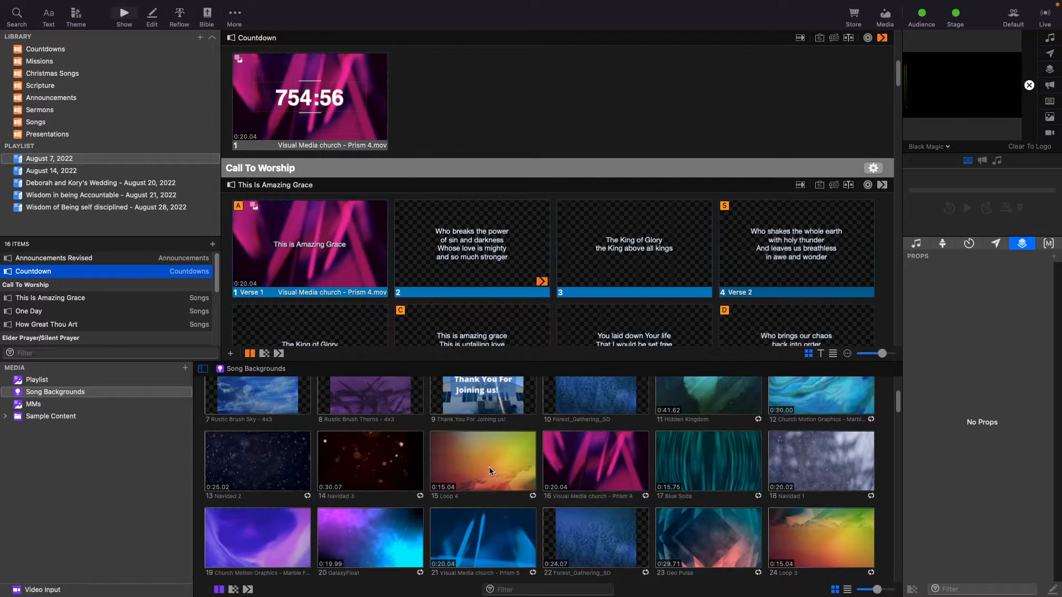
pyautogui.click(471, 466)
pyautogui.moveTo(472, 454); pyautogui.dragTo(305, 113)
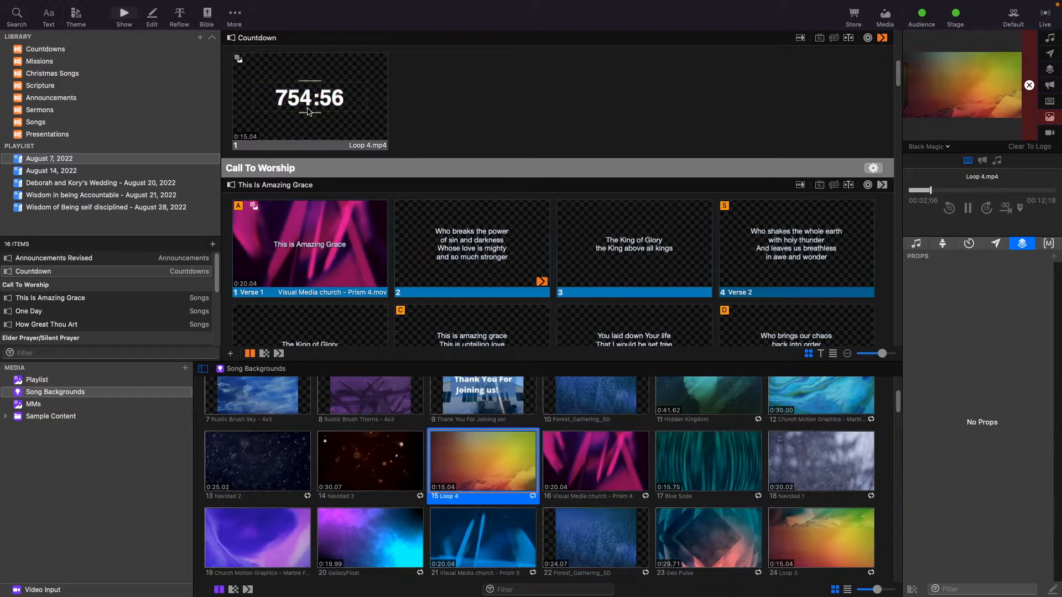
pyautogui.click(328, 109)
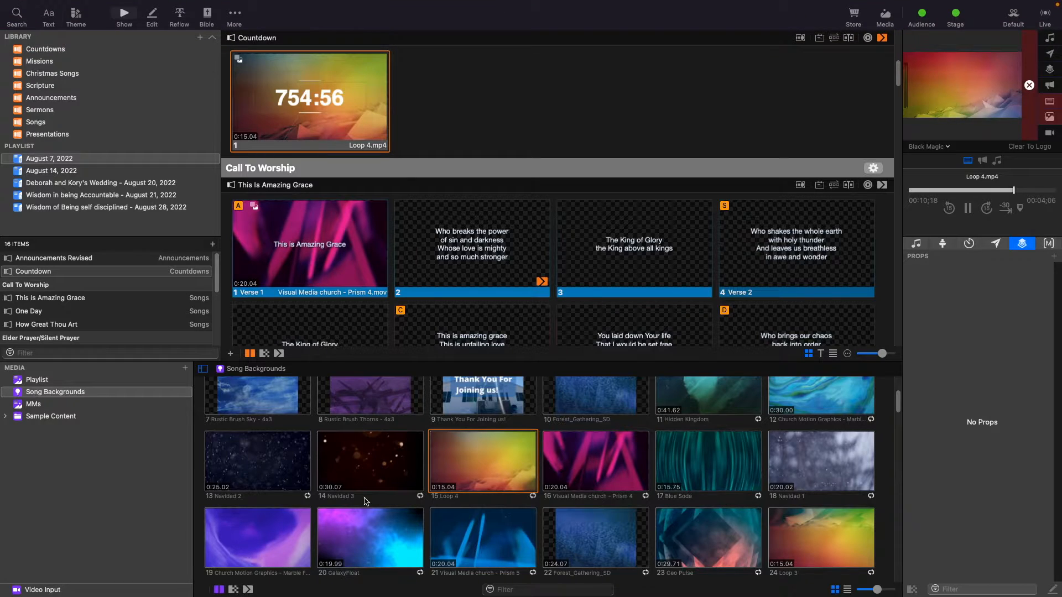
# Replace the Countdown slide's background with Visual Media church - Prism 4.
pyautogui.click(553, 473)
pyautogui.moveTo(553, 473); pyautogui.dragTo(320, 144)
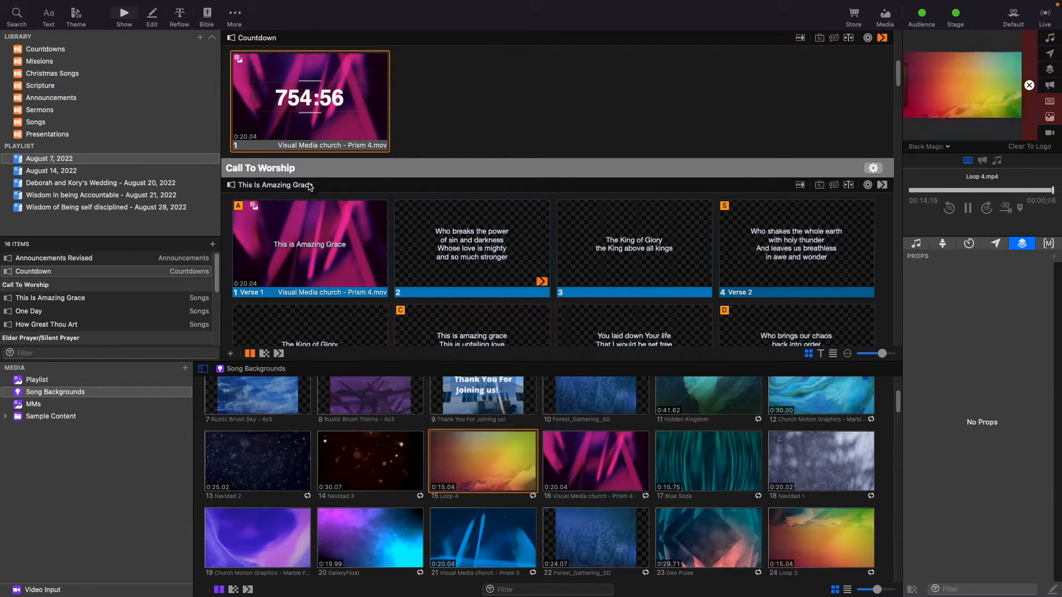
# Delete the song Great Are You Lord from the Songs library.
pyautogui.click(63, 172)
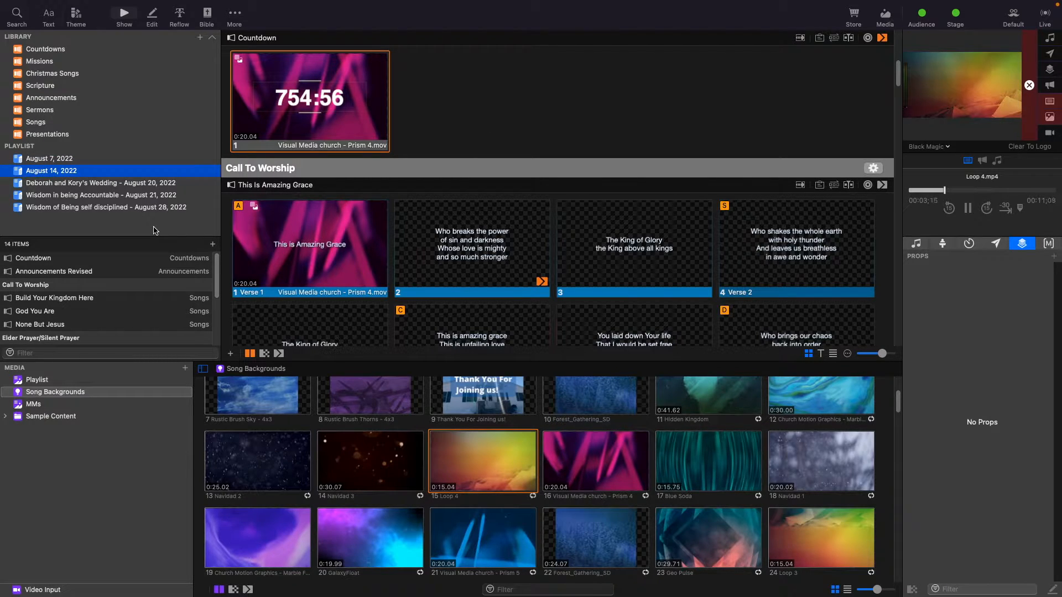
pyautogui.click(72, 123)
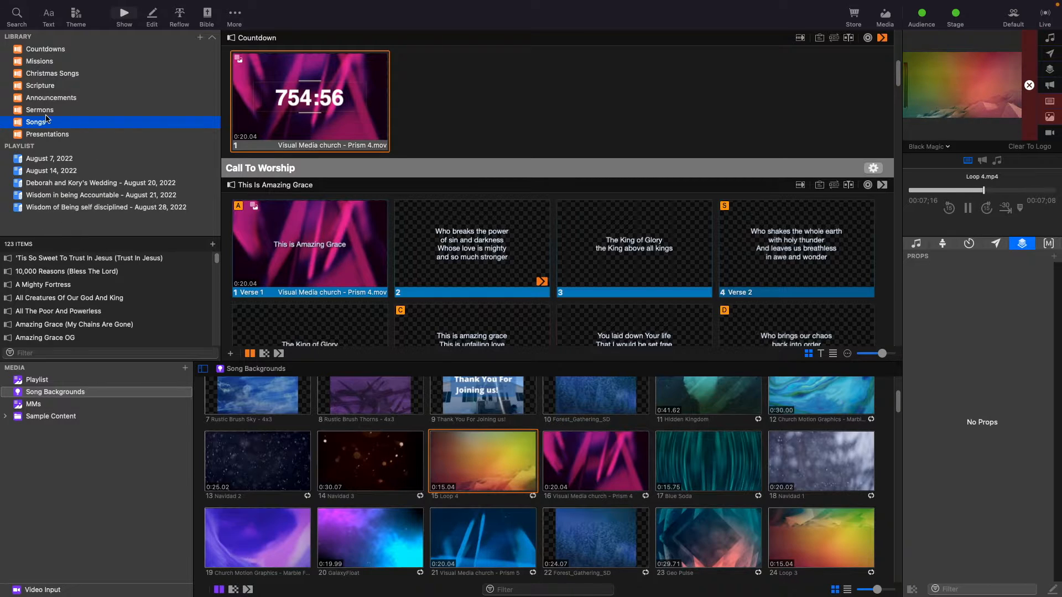
pyautogui.scroll(-10, 76, 299)
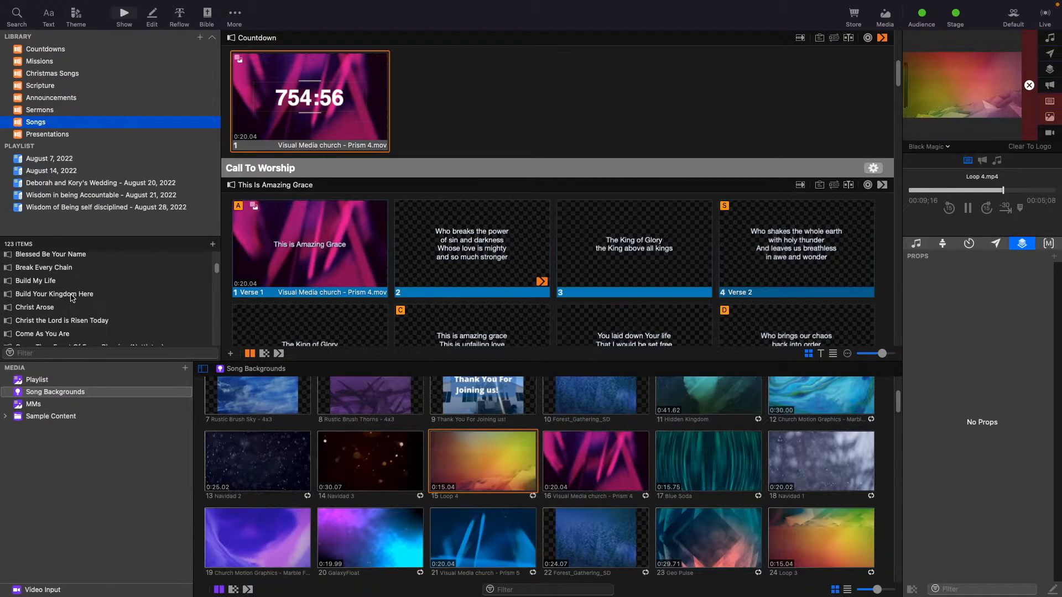
pyautogui.scroll(-5, 72, 299)
pyautogui.scroll(5, 71, 295)
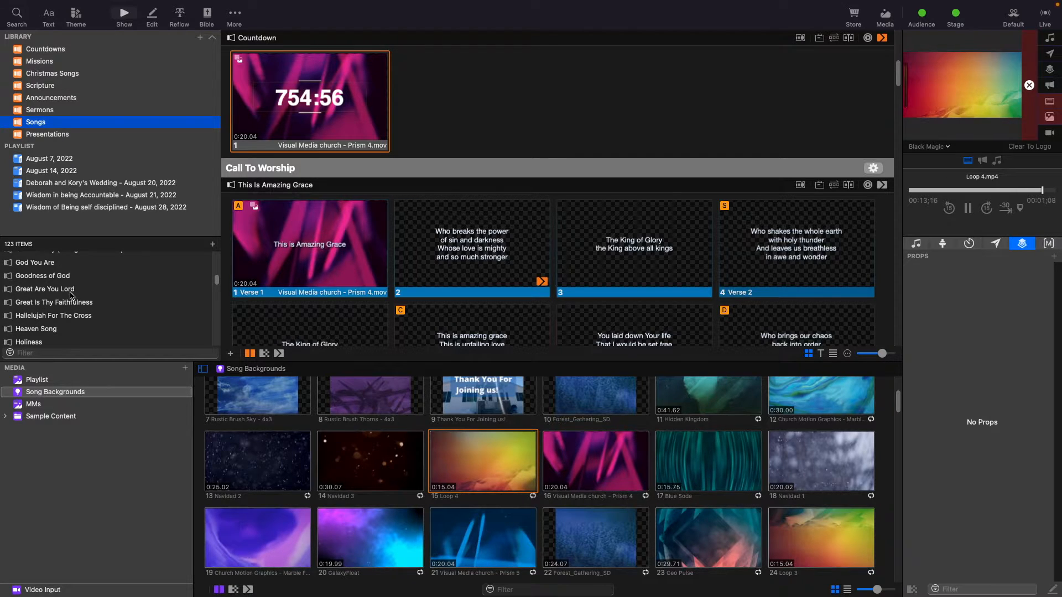
pyautogui.click(71, 293)
pyautogui.rightClick(71, 294)
pyautogui.moveTo(77, 300)
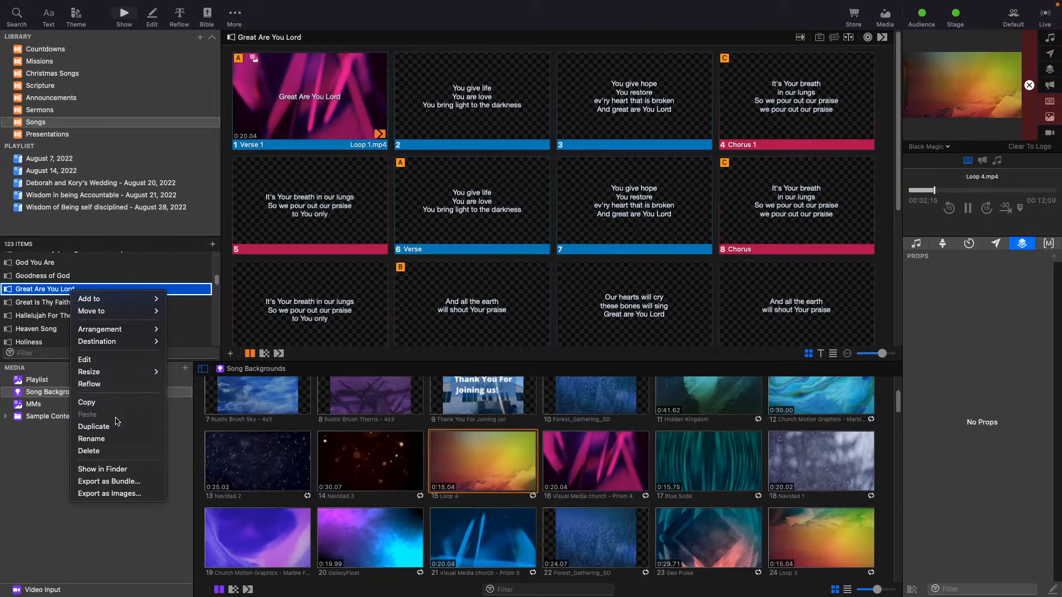
pyautogui.click(116, 451)
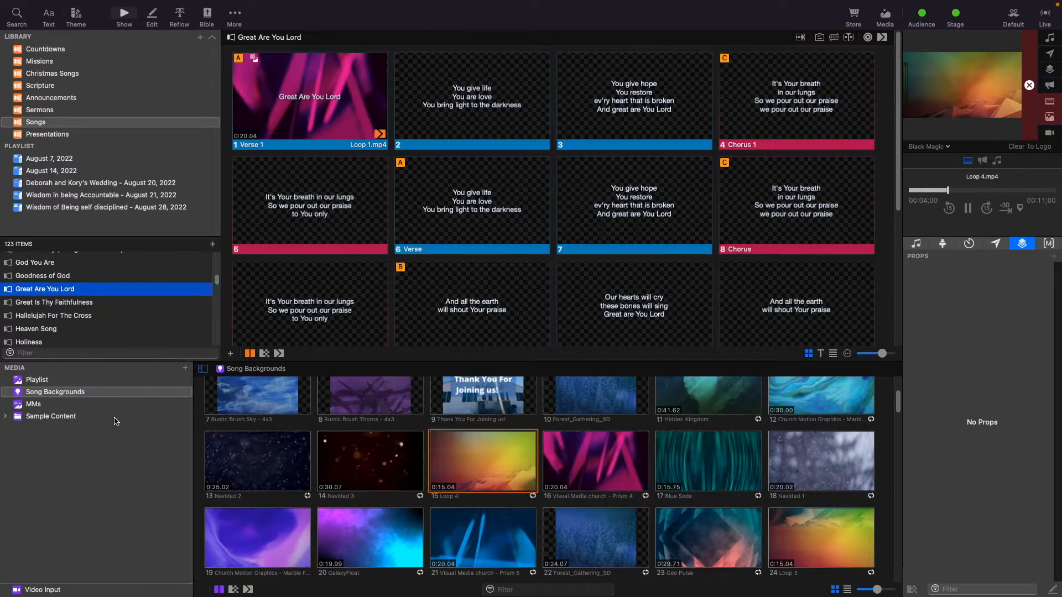
pyautogui.click(576, 227)
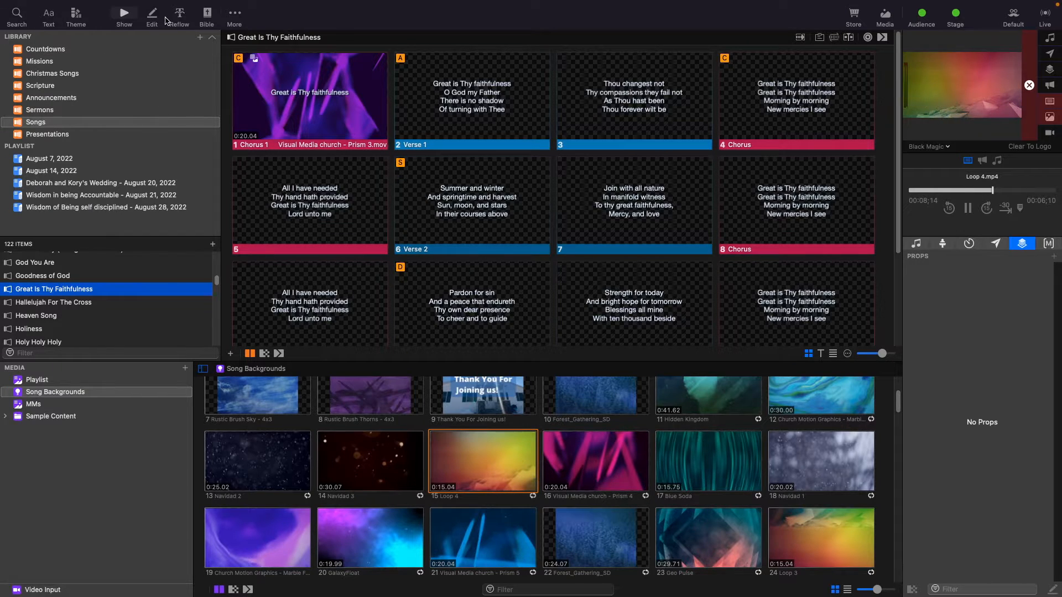
# Start a new presentation and name it Great Are You Lord.
pyautogui.moveTo(76, 2)
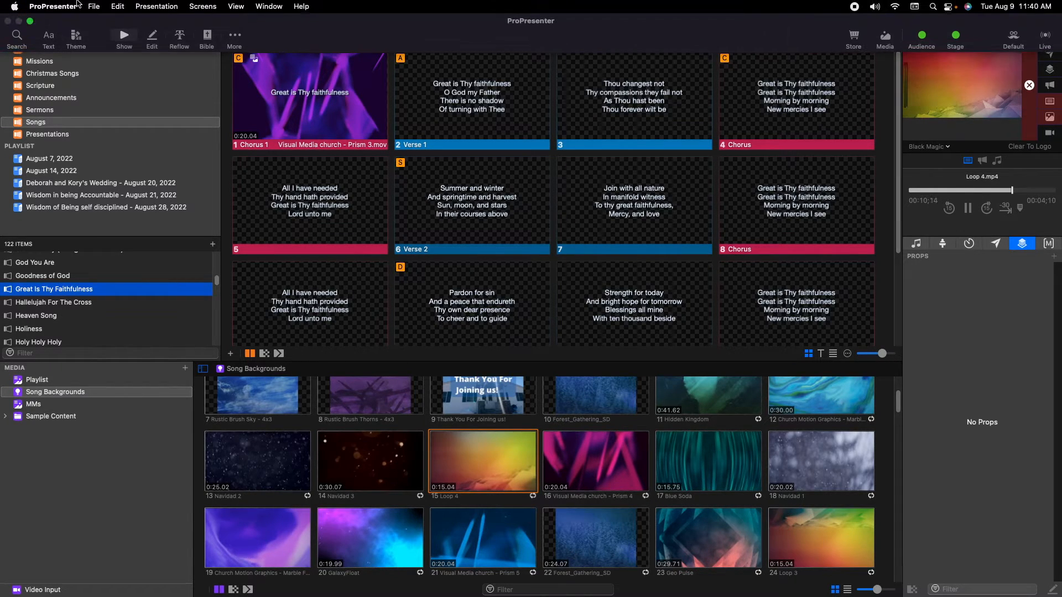
pyautogui.click(93, 4)
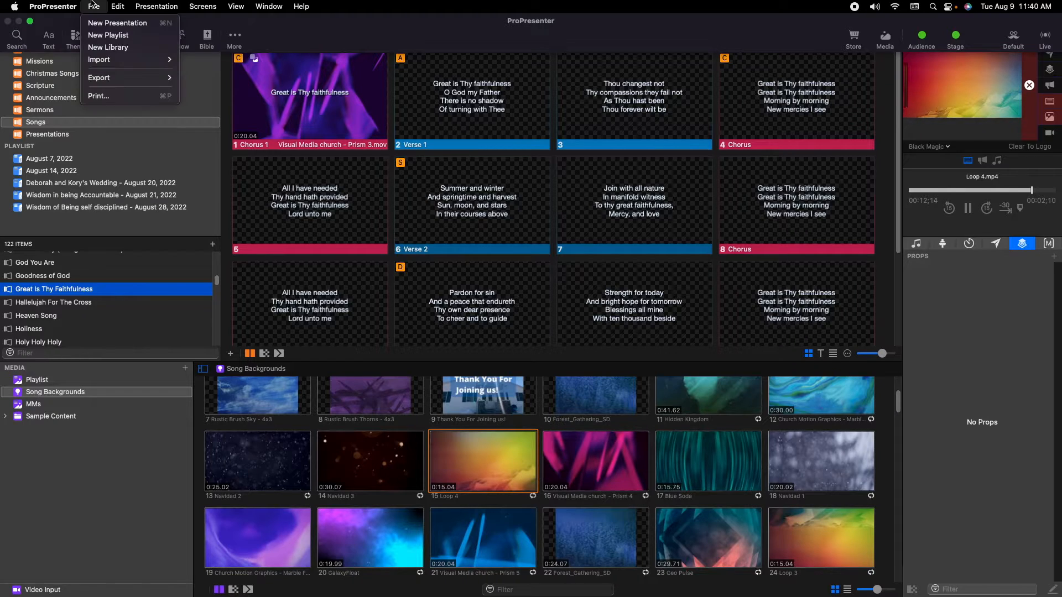
pyautogui.moveTo(166, 6)
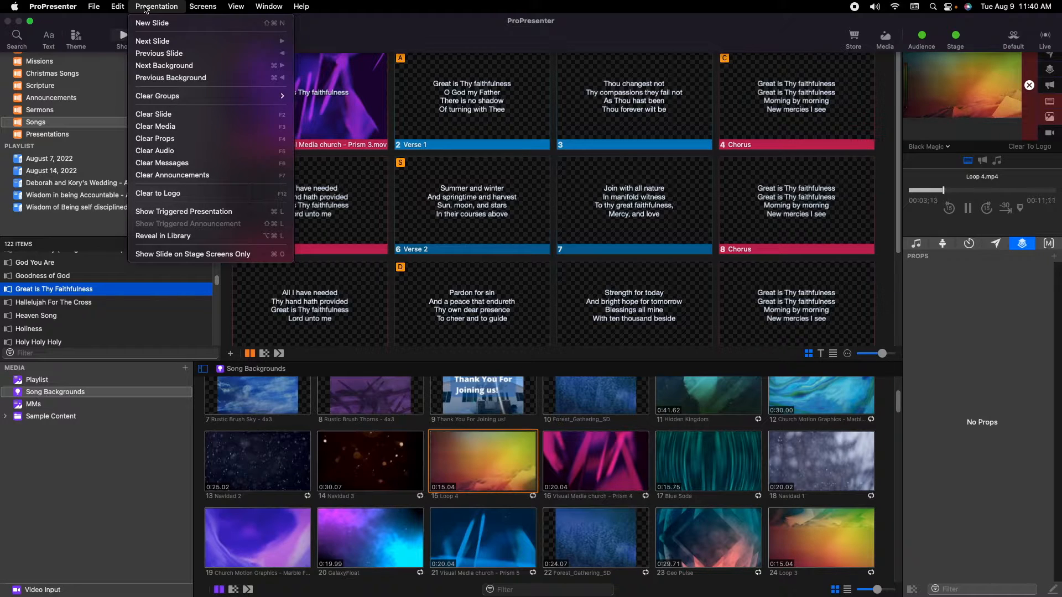
pyautogui.moveTo(101, 7)
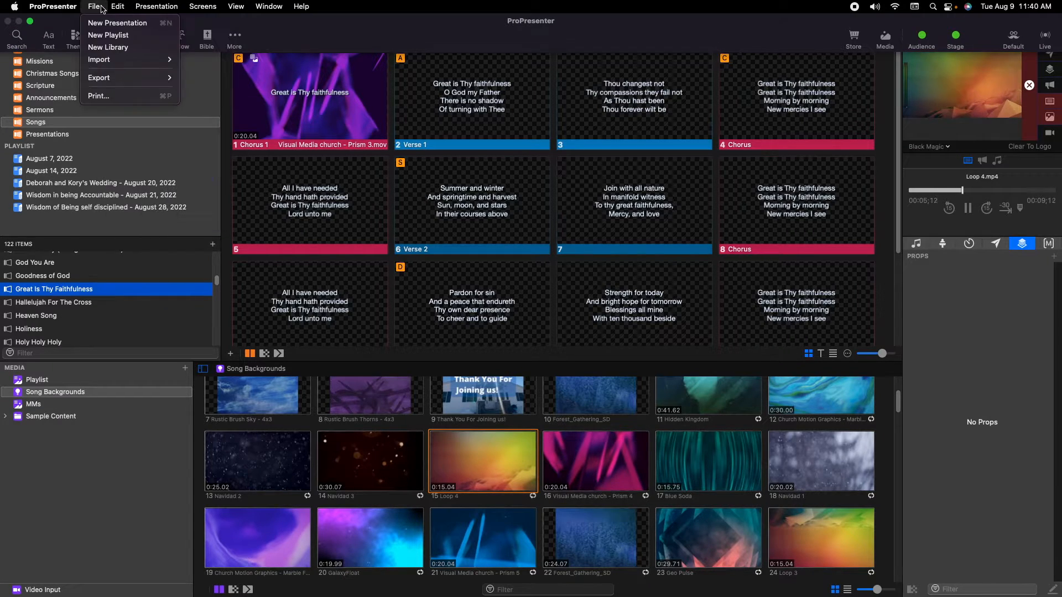
pyautogui.click(111, 25)
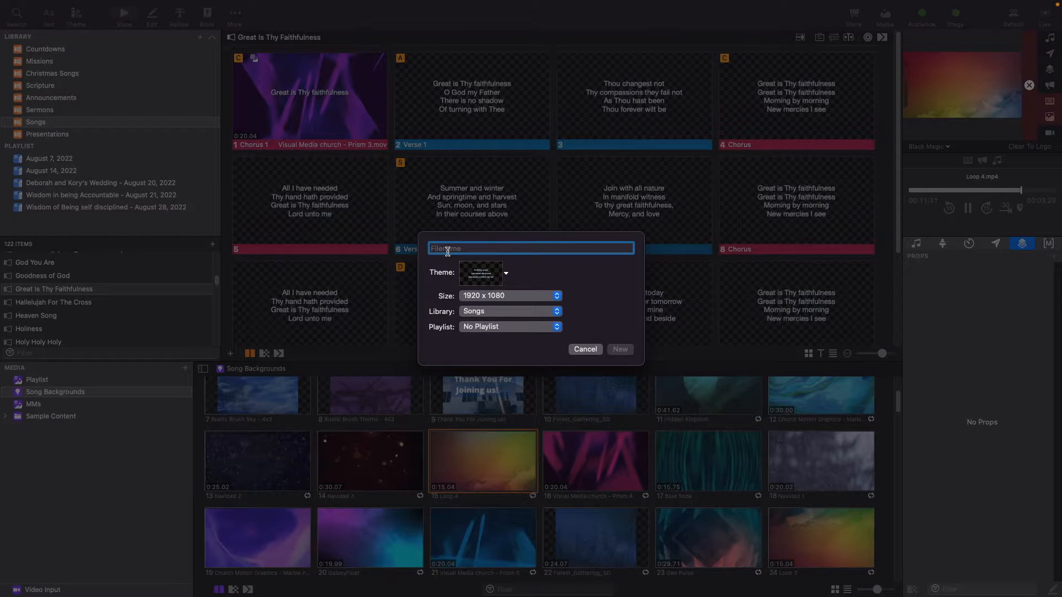
pyautogui.write('G')
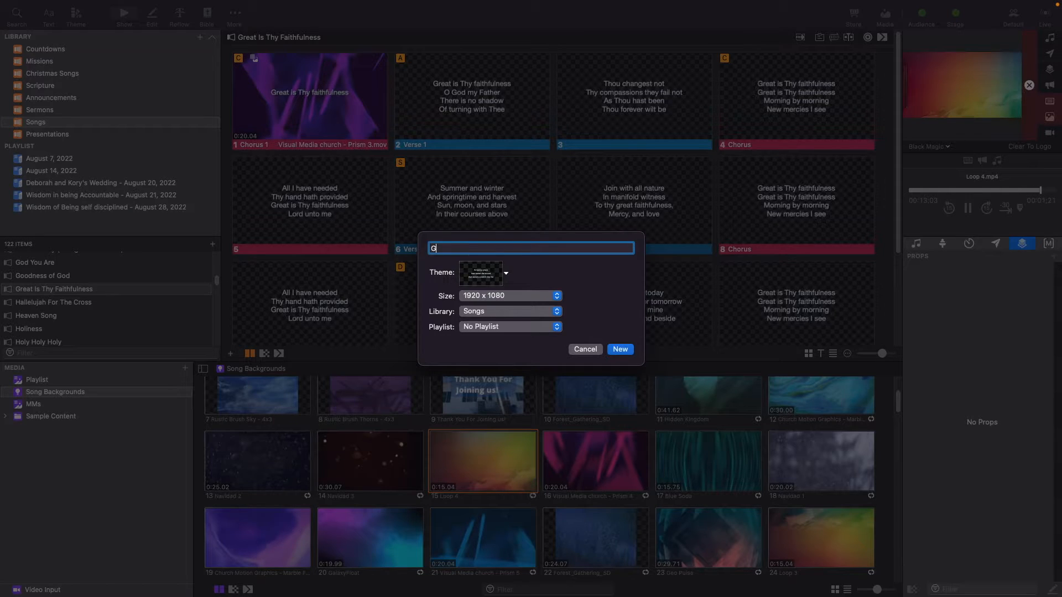
pyautogui.write('reat Are You Lord')
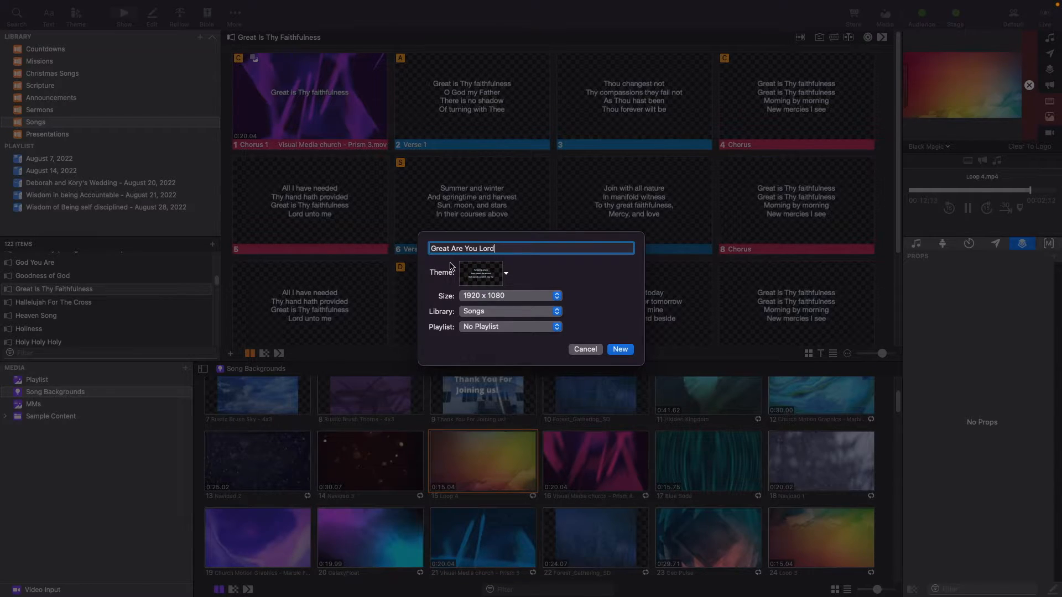
# Choose the Songs Default theme from Songs Preset, keep the Songs library and No Playlist, and create the presentation.
pyautogui.click(469, 272)
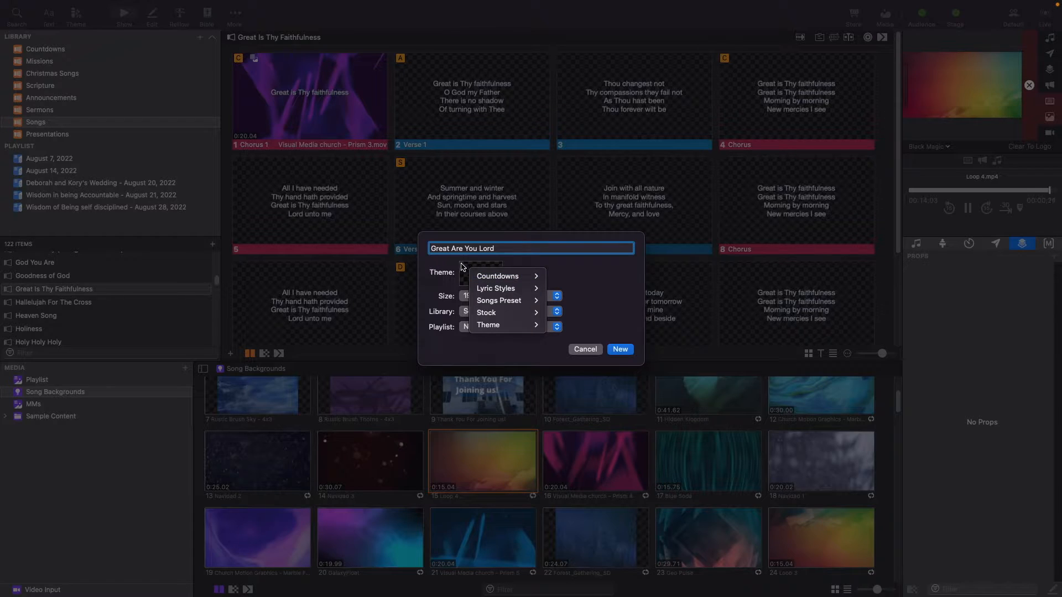
pyautogui.moveTo(491, 300)
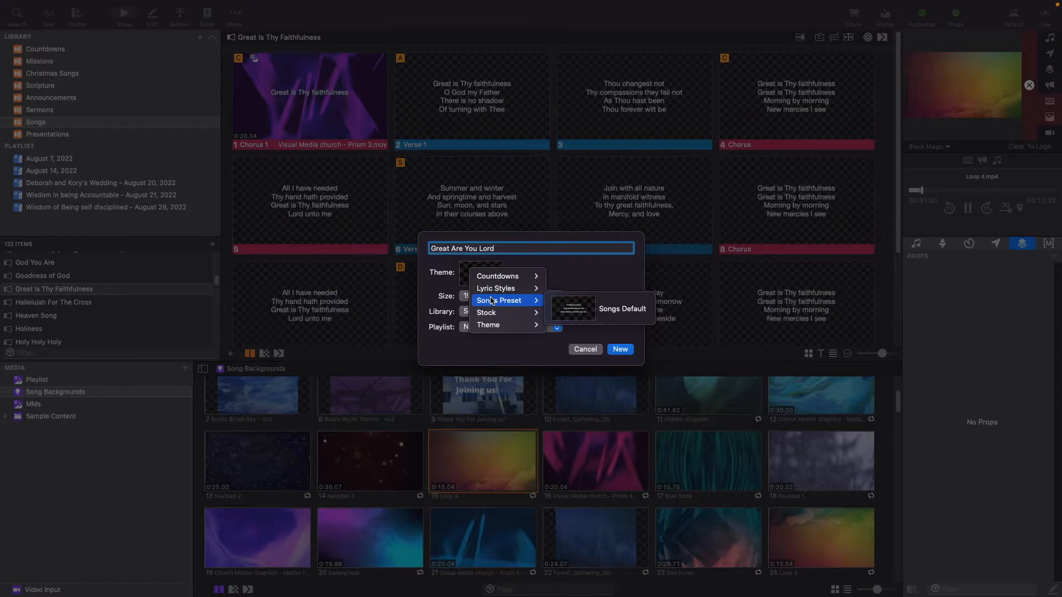
pyautogui.click(586, 312)
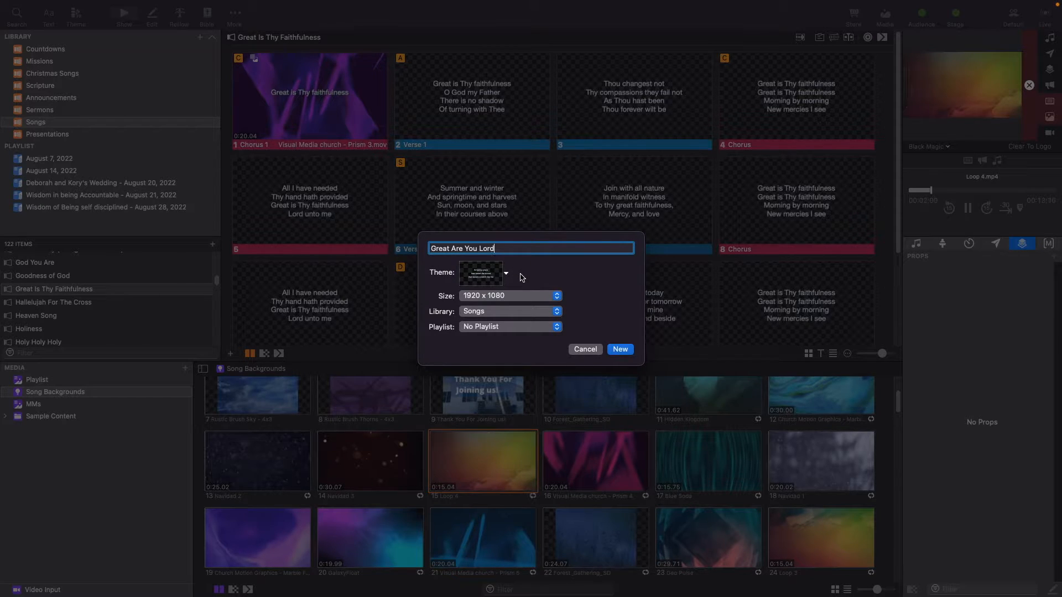
pyautogui.click(470, 312)
pyautogui.click(471, 313)
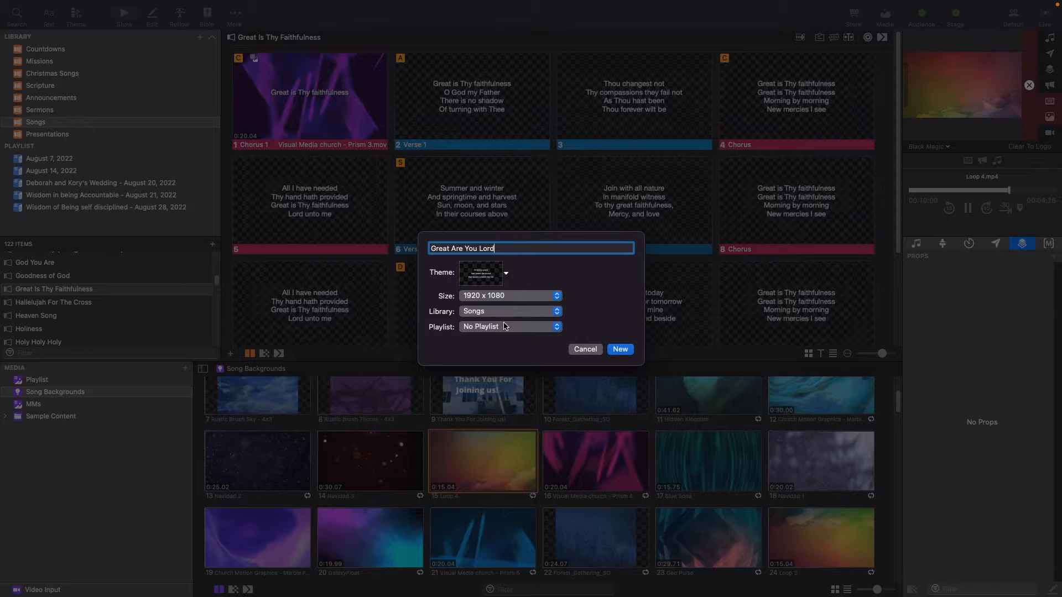
pyautogui.click(488, 331)
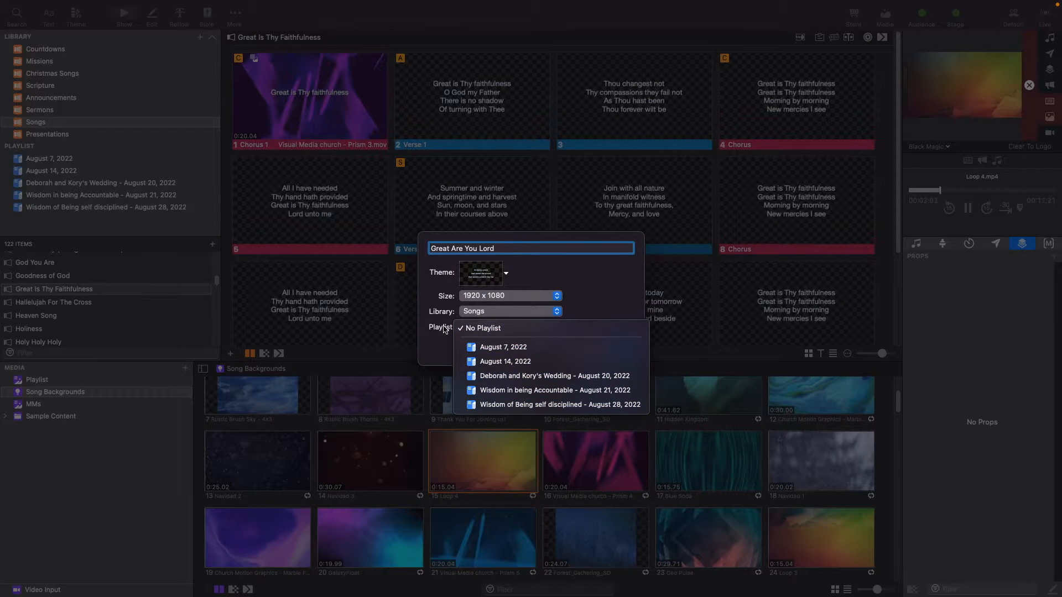
pyautogui.click(477, 328)
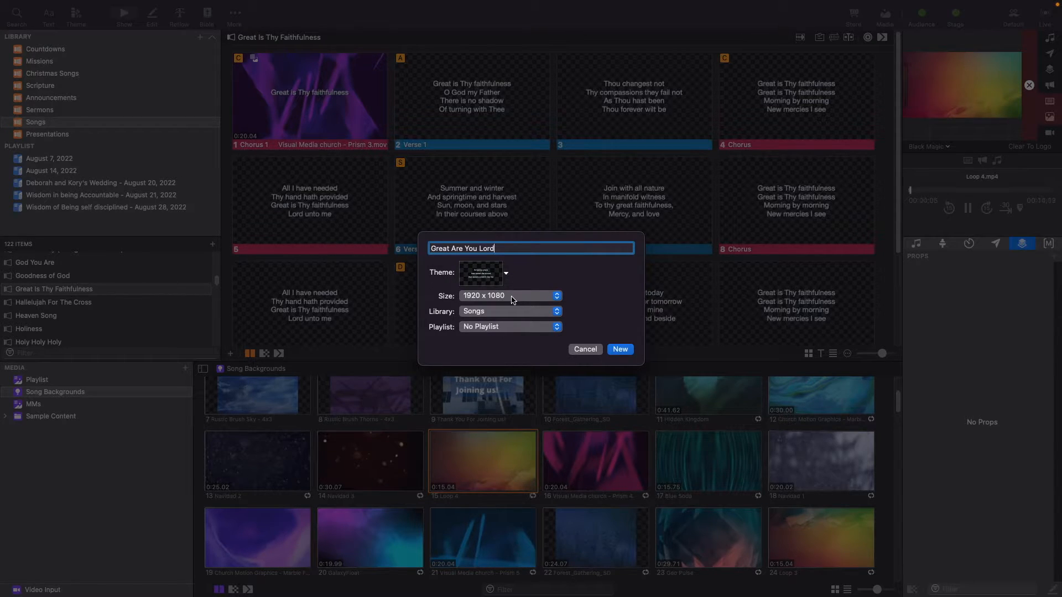
pyautogui.click(620, 350)
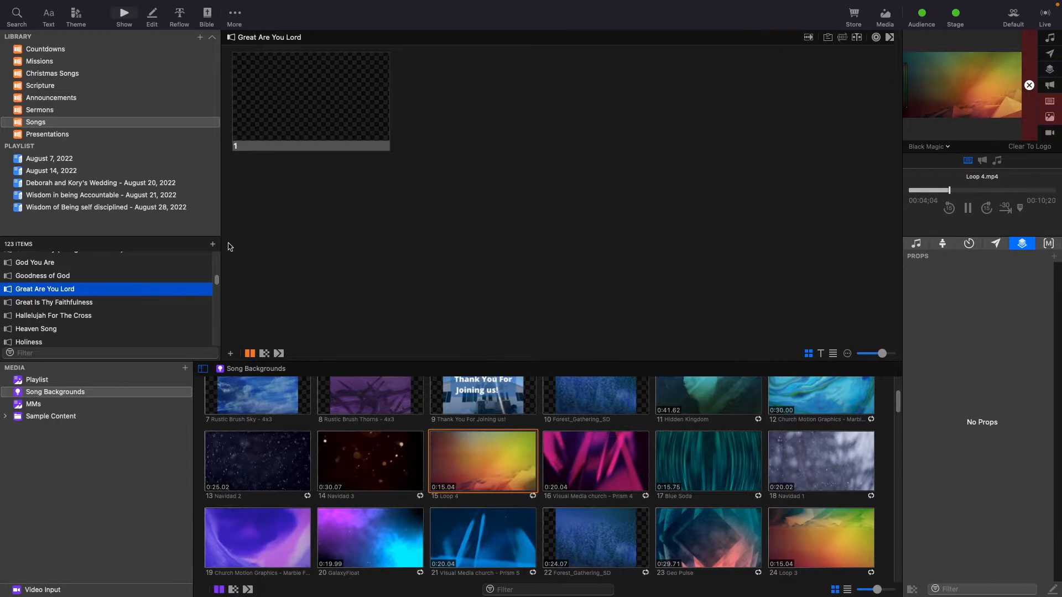
# Open the first slide in the editor and enter Great Are You Lord in its text box.
pyautogui.click(297, 82)
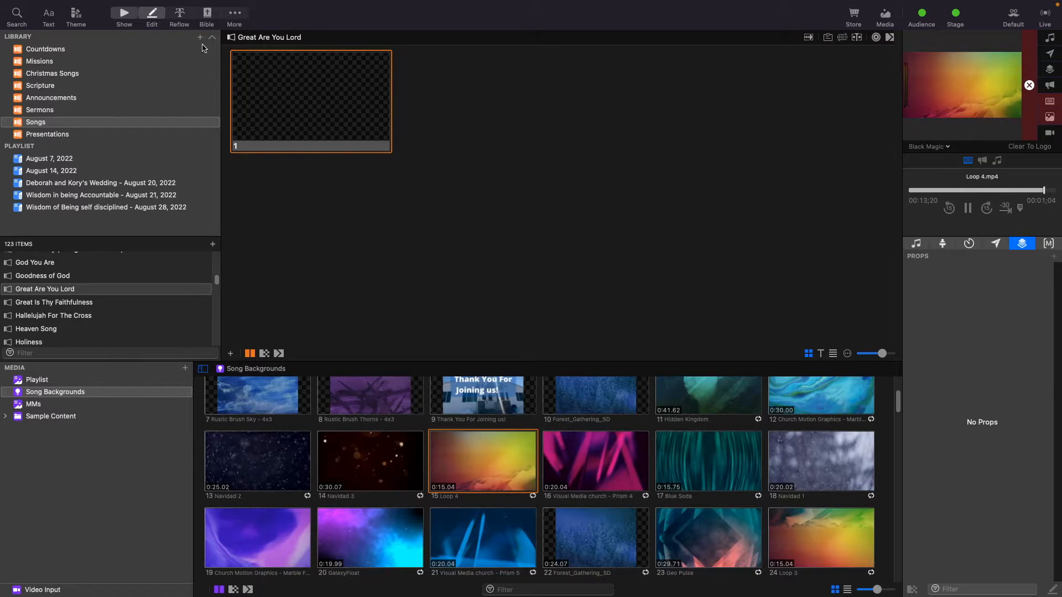
pyautogui.click(146, 14)
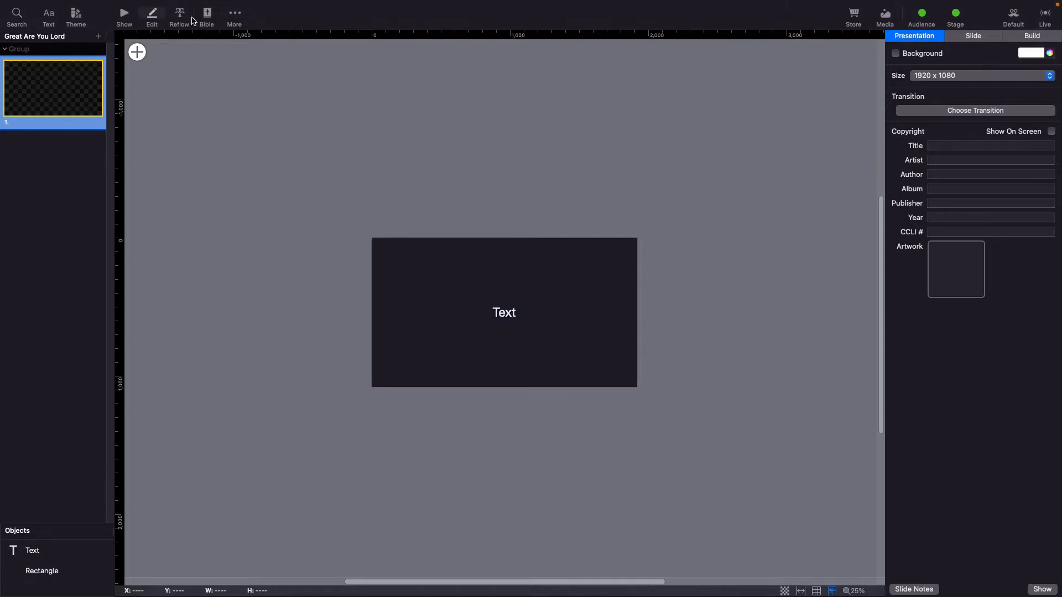
pyautogui.click(502, 308)
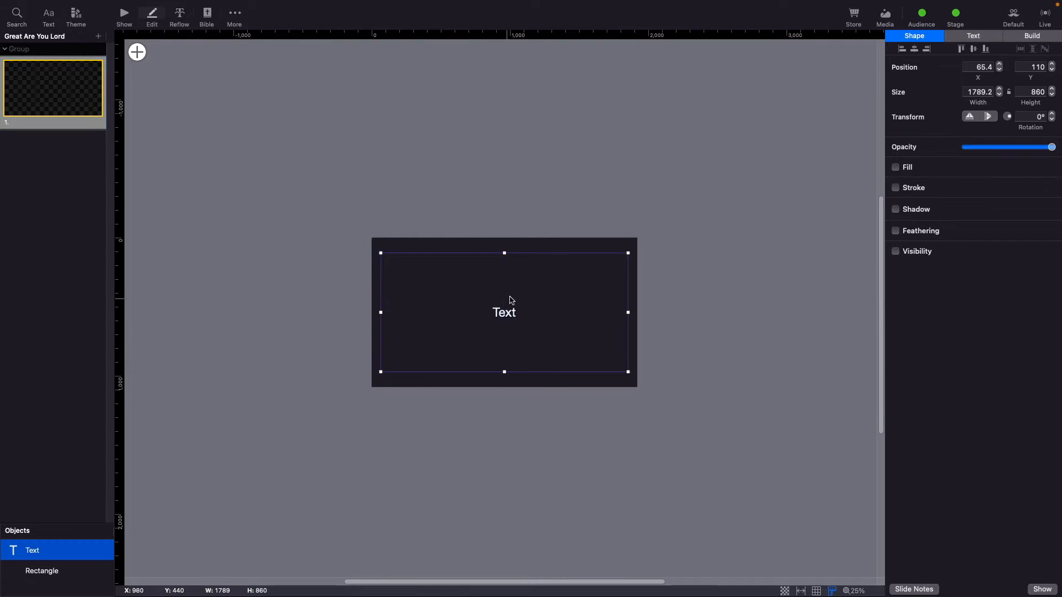
pyautogui.doubleClick(509, 310)
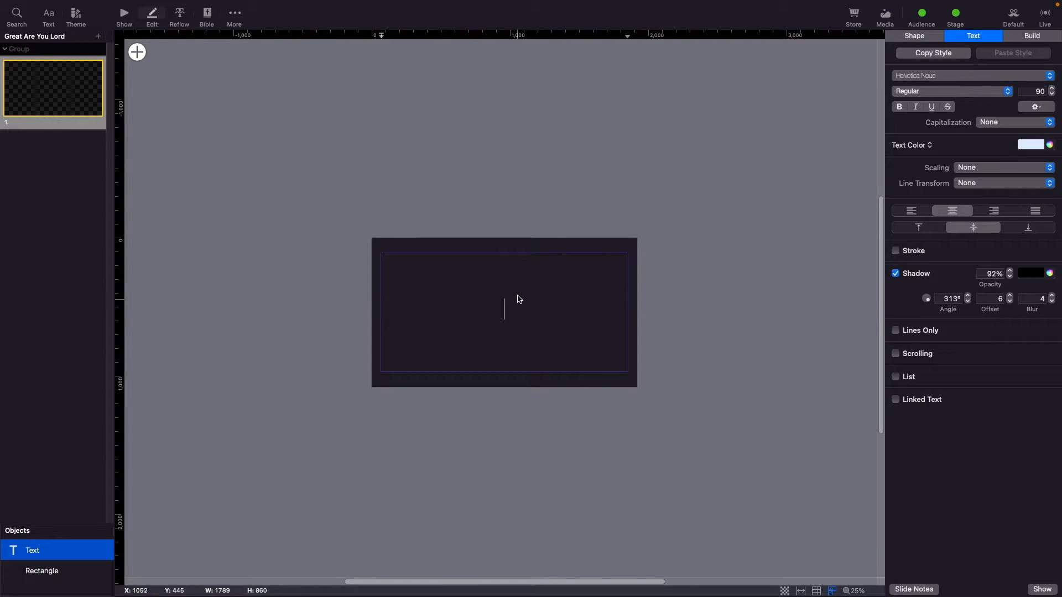
pyautogui.write('Great')
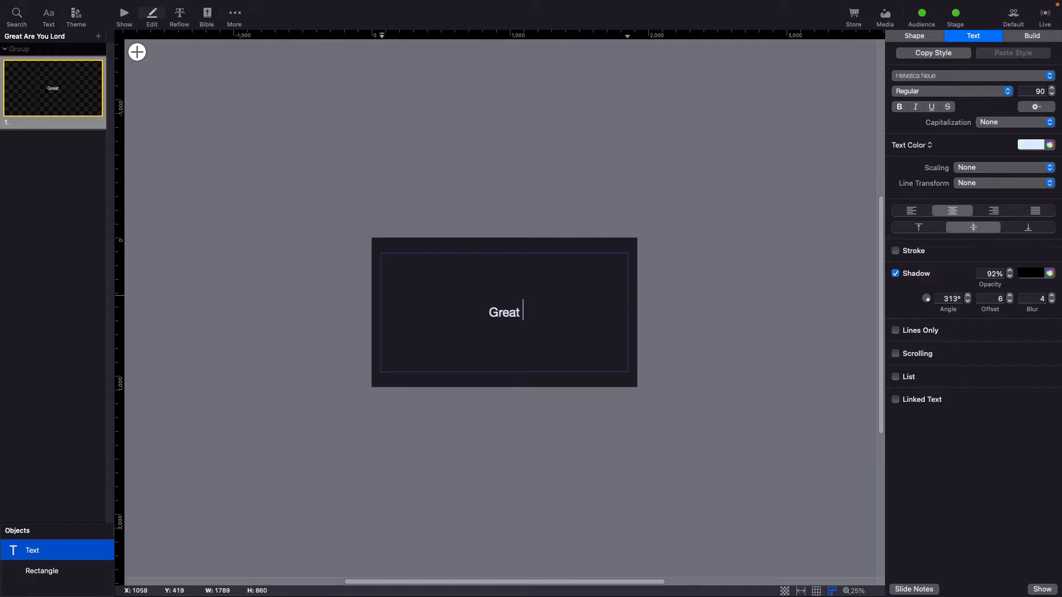
pyautogui.write(' Are You Lord')
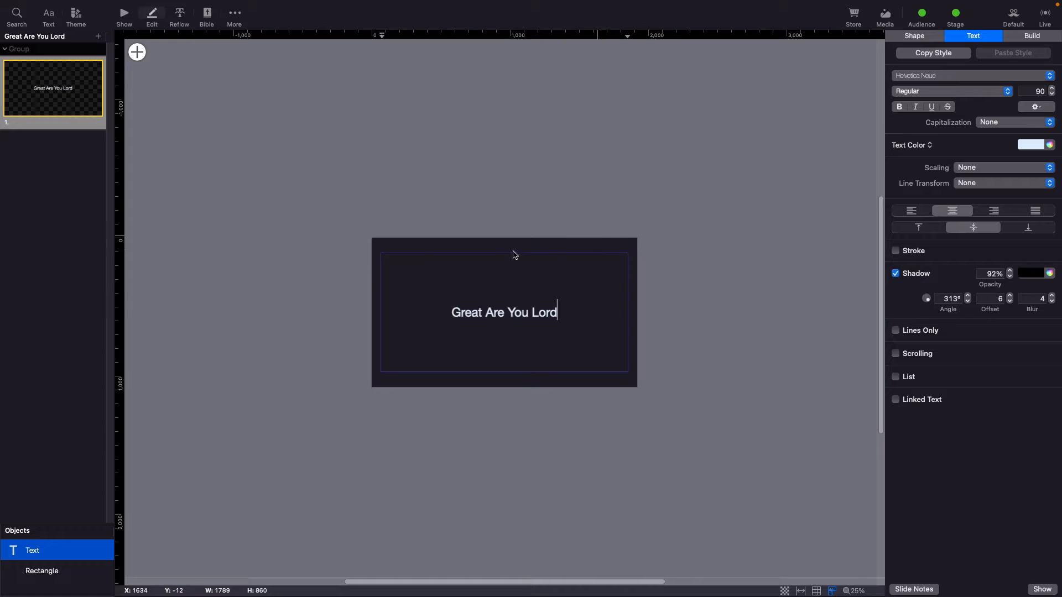
# Set the presentation's copyright title to Great Are You Lord.
pyautogui.click(490, 152)
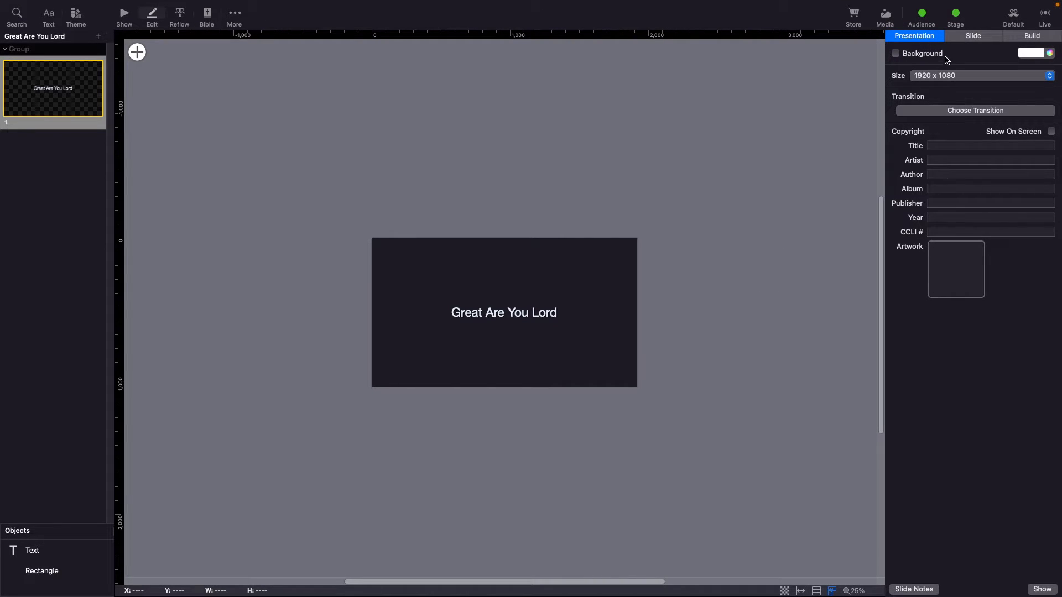
pyautogui.click(940, 145)
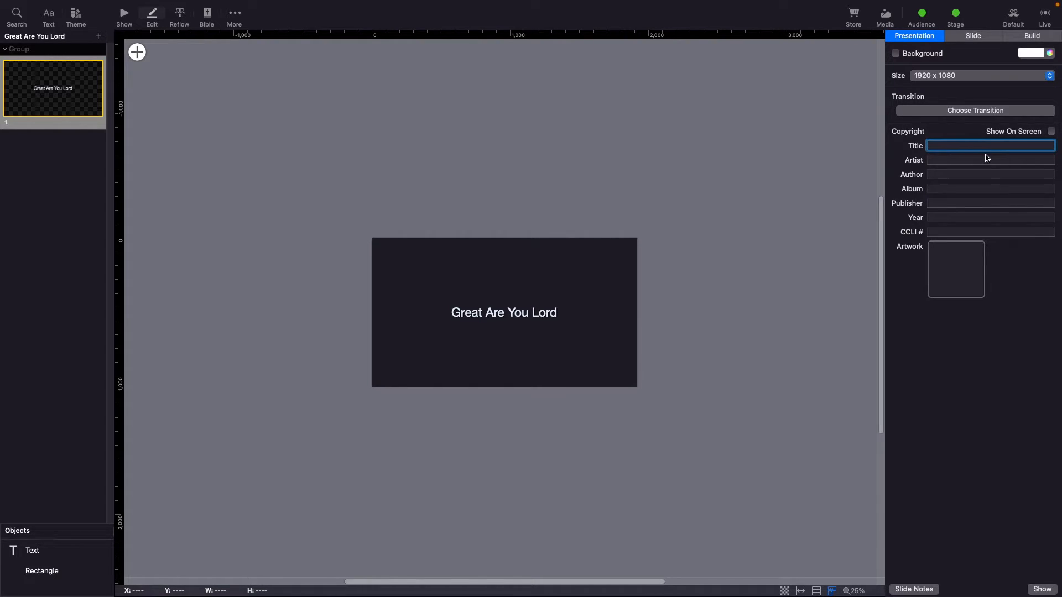
pyautogui.write('Great')
pyautogui.write('Are You Lord')
pyautogui.press('Tab')
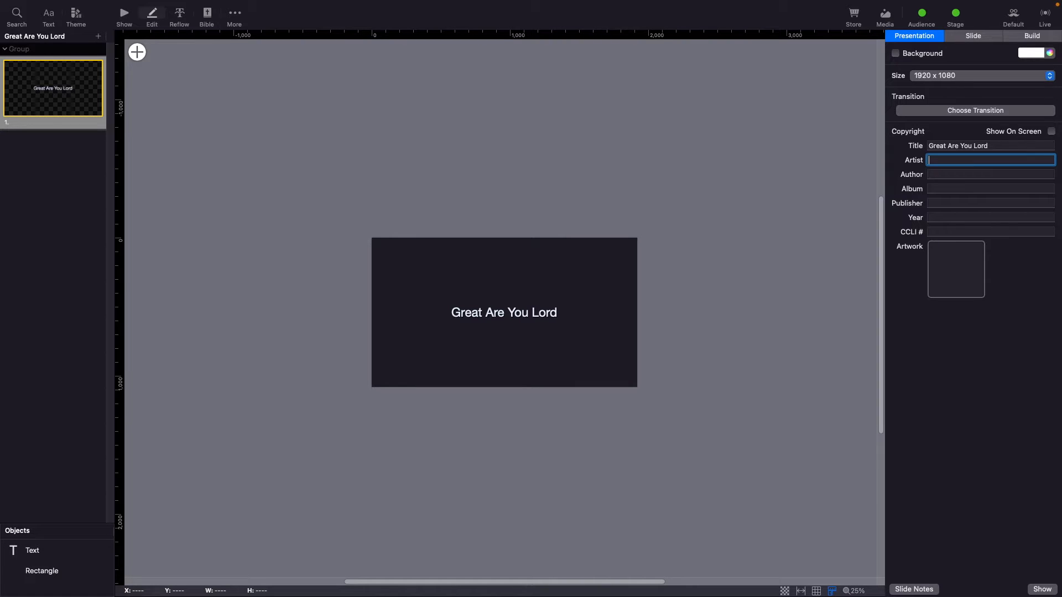
# Enter All Sons and Daughters as both the artist and the author.
pyautogui.write('All Sons and Daughtters')
pyautogui.tripleClick(961, 161)
pyautogui.press('super+c')
pyautogui.click(975, 173)
pyautogui.press('super+v')
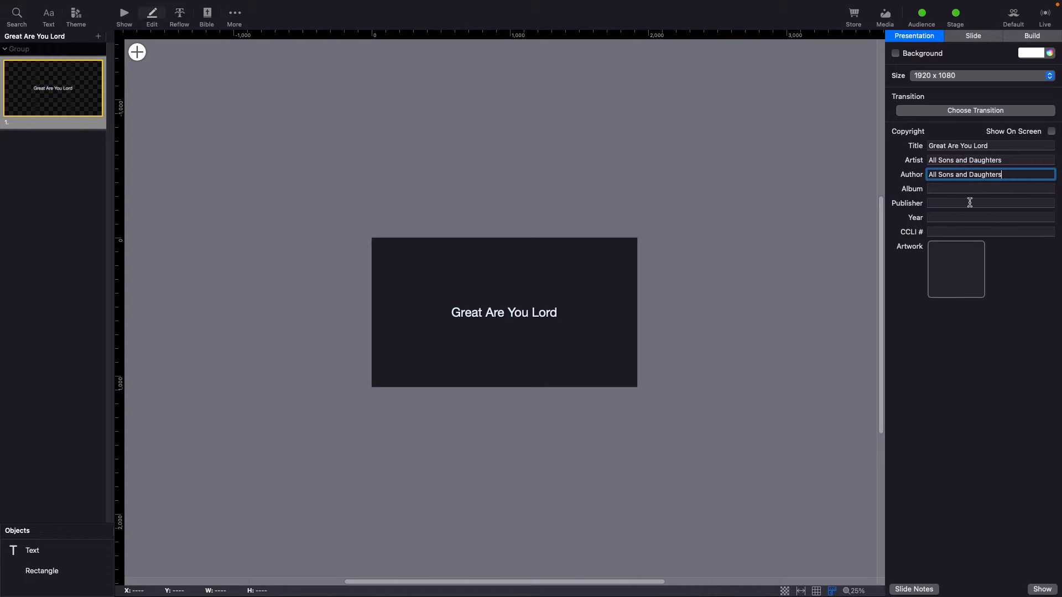
# Set the publisher to Integrity's praise music and the year to 2012.
pyautogui.click(967, 189)
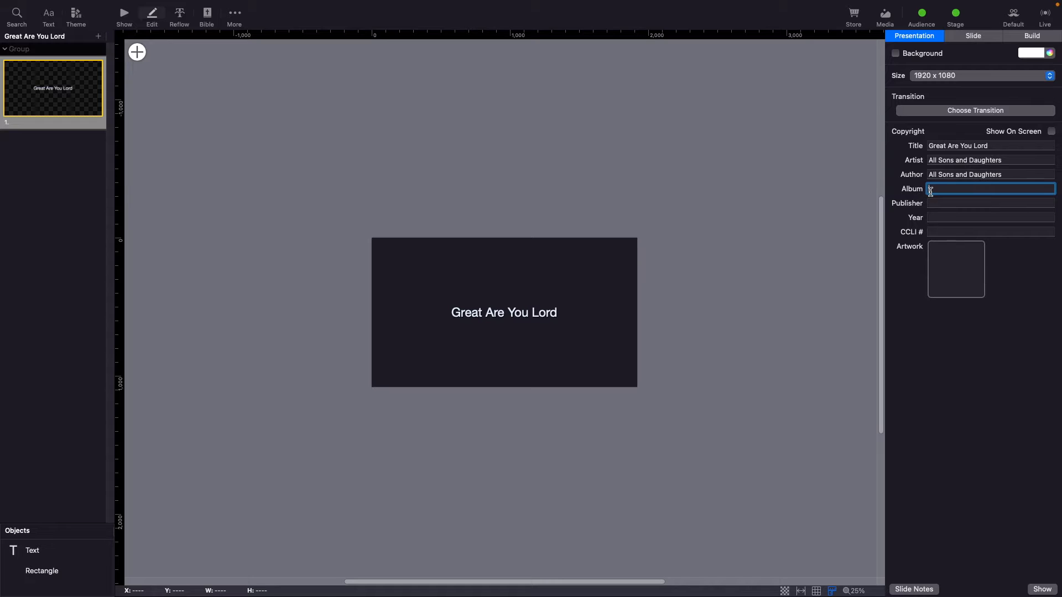
pyautogui.click(937, 203)
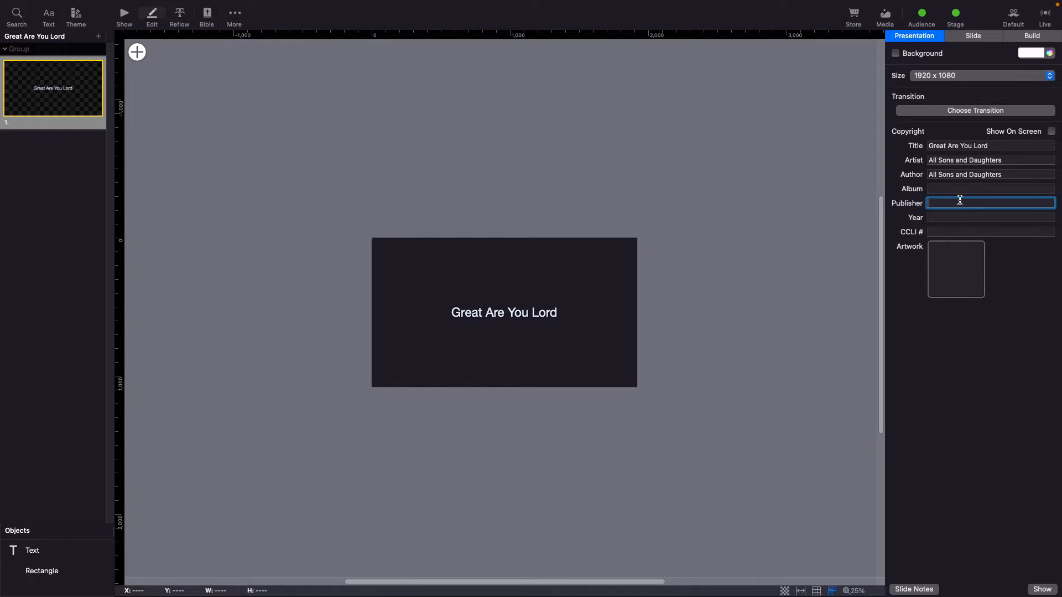
pyautogui.write("Integrity's praise music")
pyautogui.press('Tab')
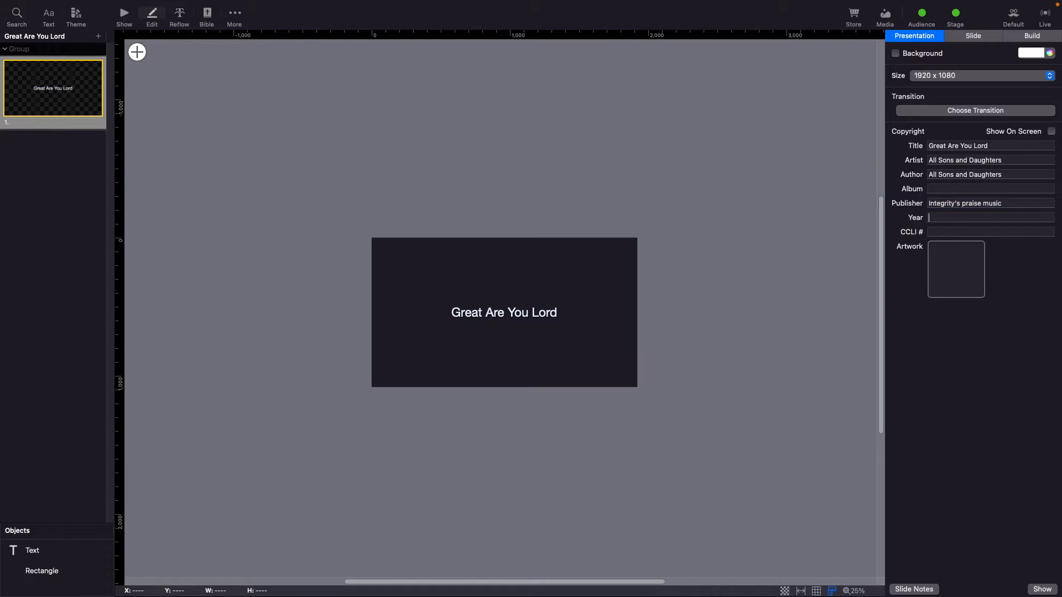
pyautogui.write('2012')
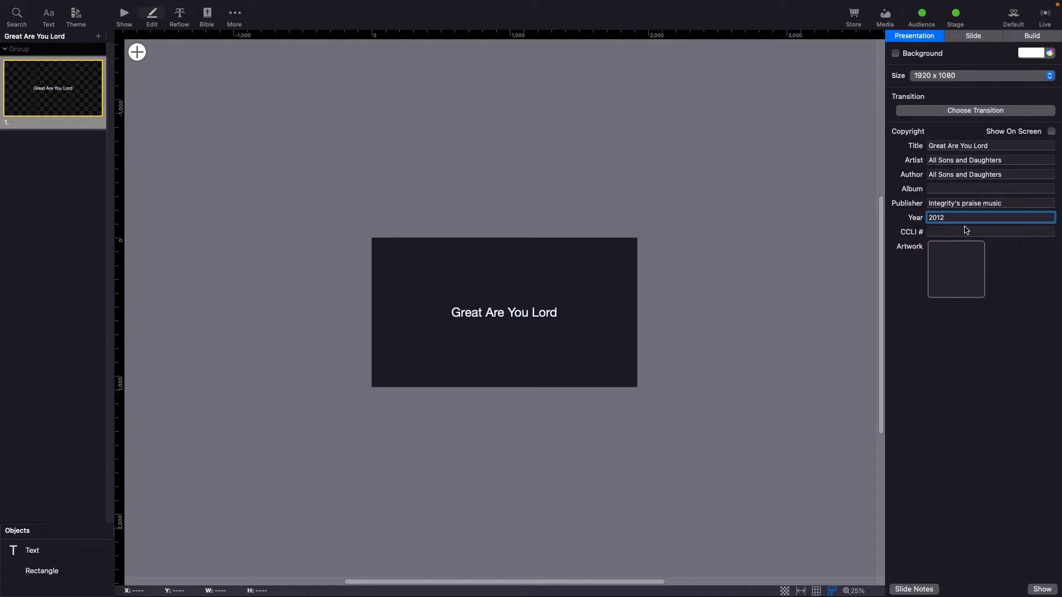
# Enter CCLI number 6460220 and turn on showing the copyright on screen.
pyautogui.click(944, 233)
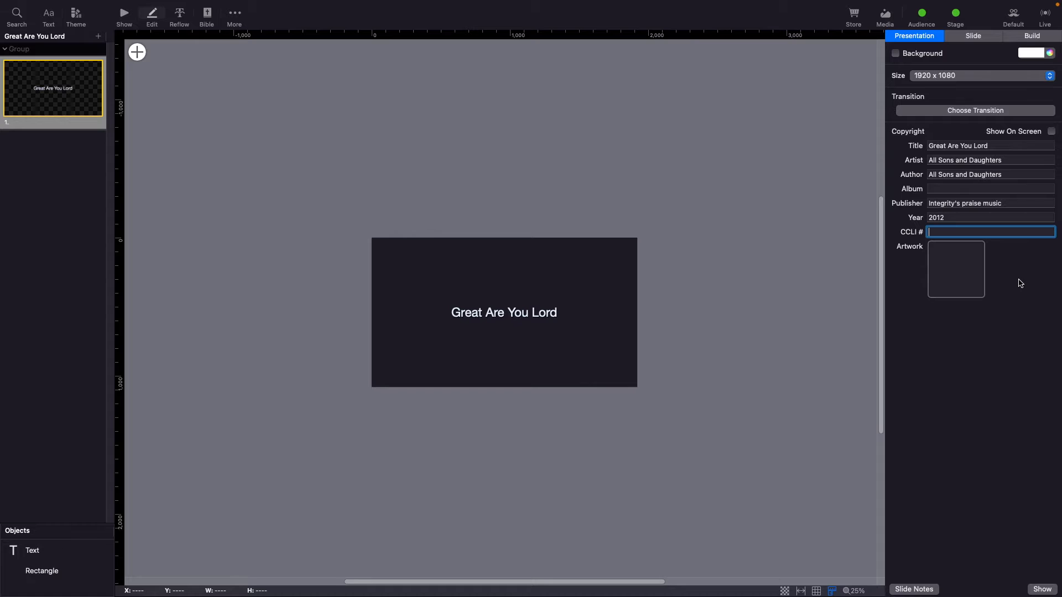
pyautogui.write('6460220')
pyautogui.click(1050, 132)
pyautogui.click(992, 203)
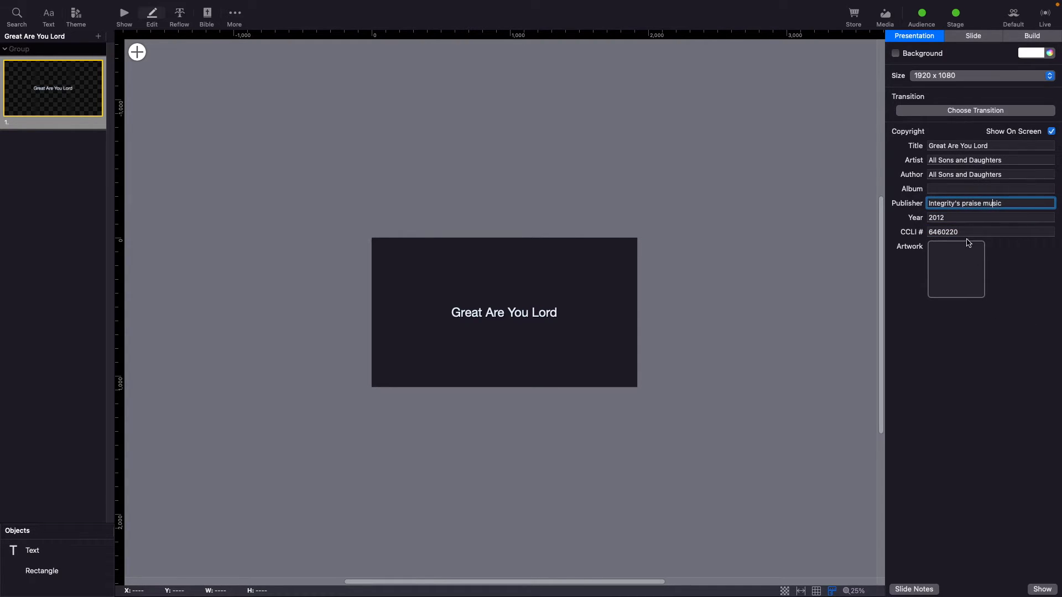
pyautogui.click(970, 217)
pyautogui.click(980, 175)
pyautogui.click(995, 159)
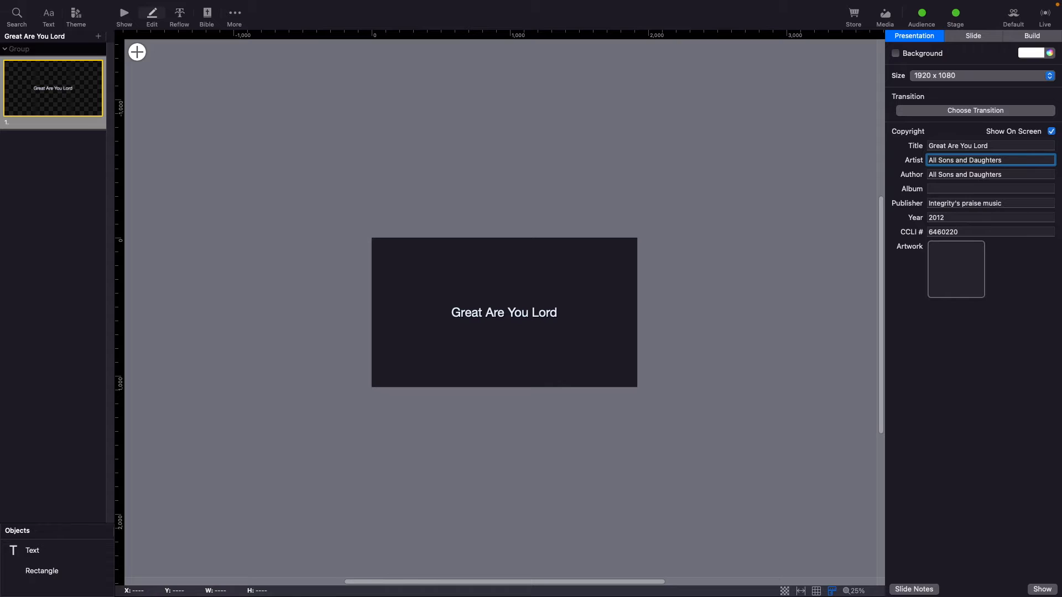
pyautogui.click(357, 161)
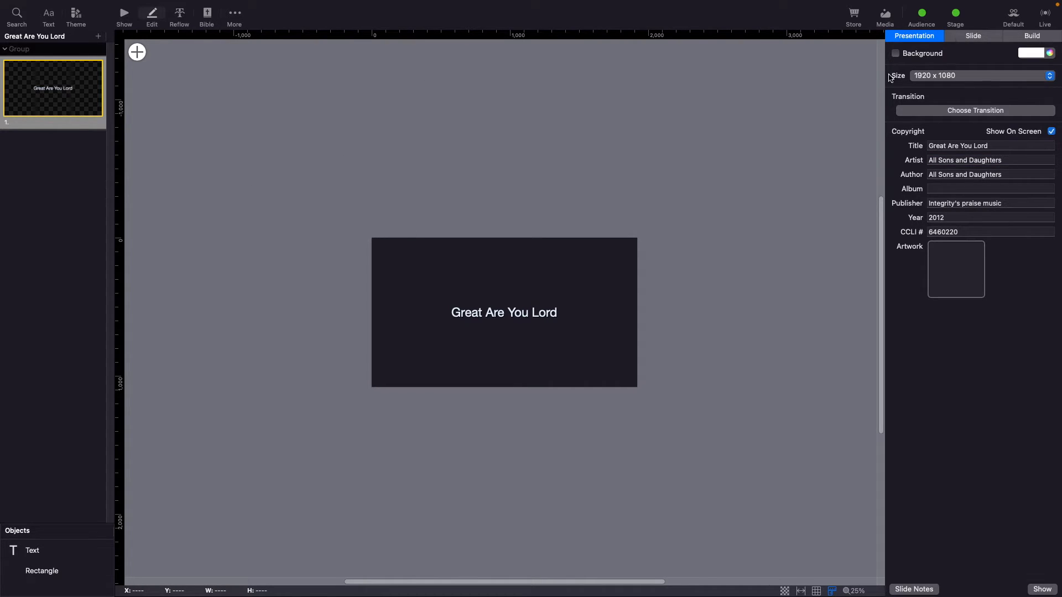
# Duplicate the title slide and replace the copy's text with the lyric line 'You give life, You are love'.
pyautogui.click(50, 104)
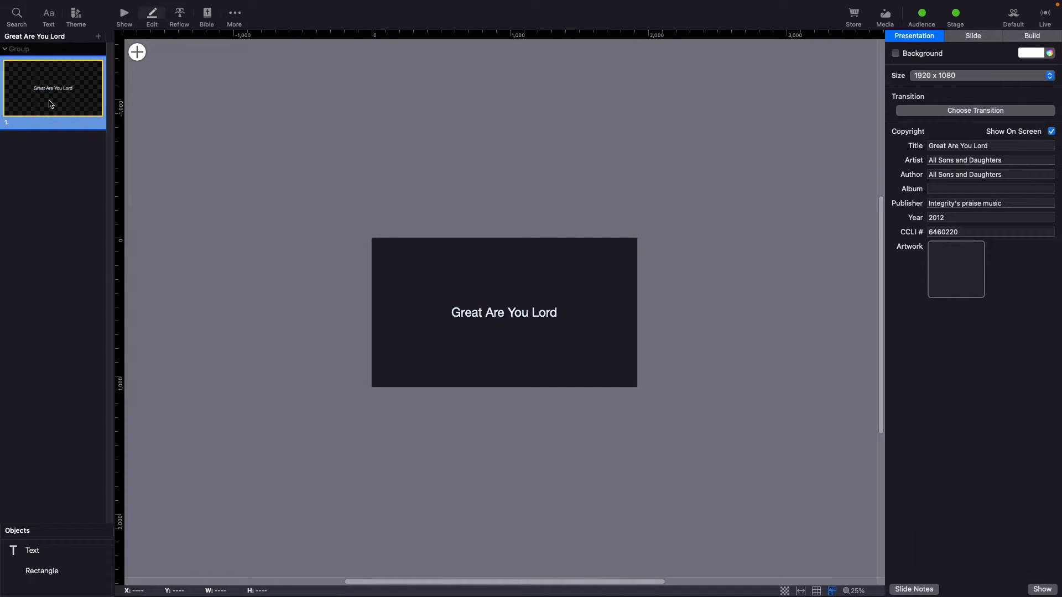
pyautogui.press('super+d')
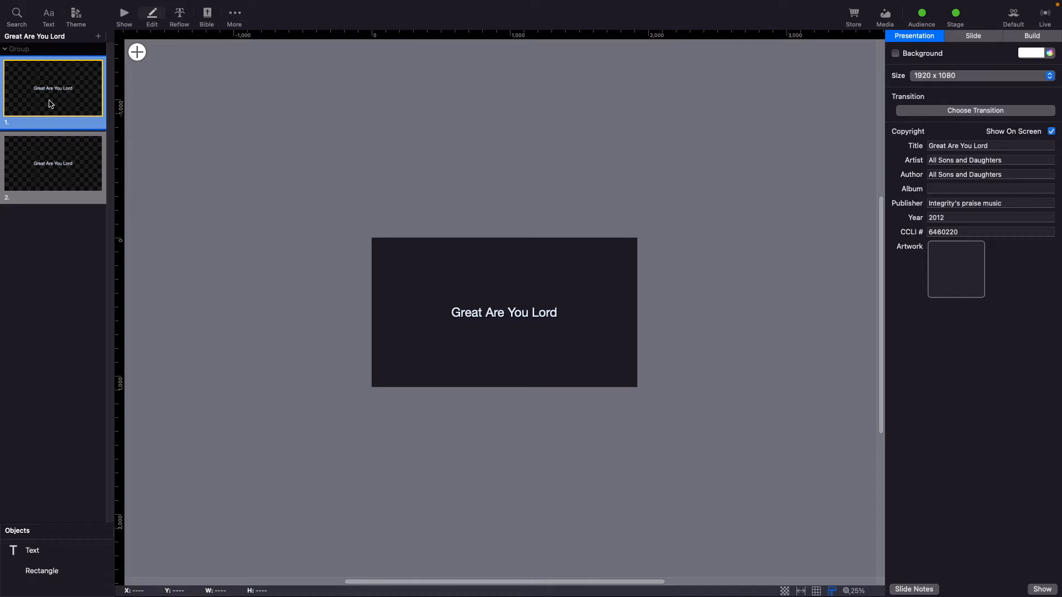
pyautogui.click(69, 171)
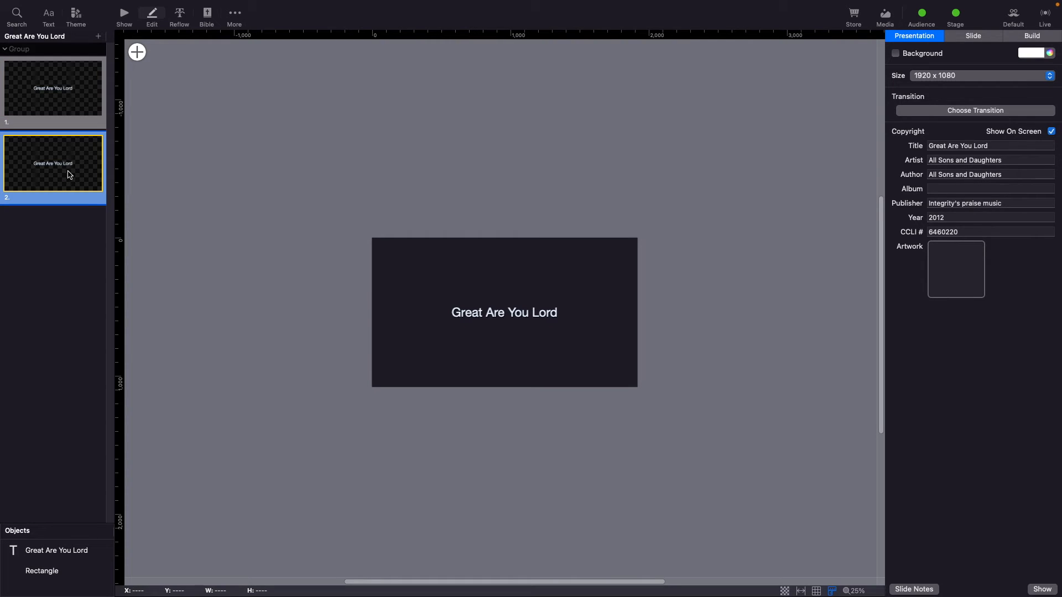
pyautogui.click(480, 310)
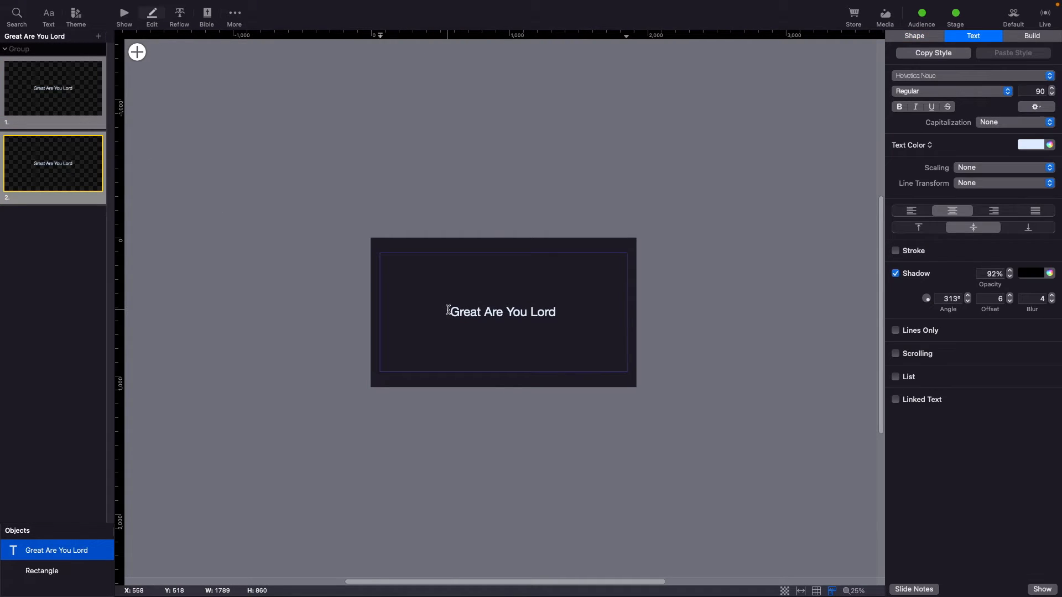
pyautogui.moveTo(448, 311); pyautogui.dragTo(530, 329)
pyautogui.press('BackSpace')
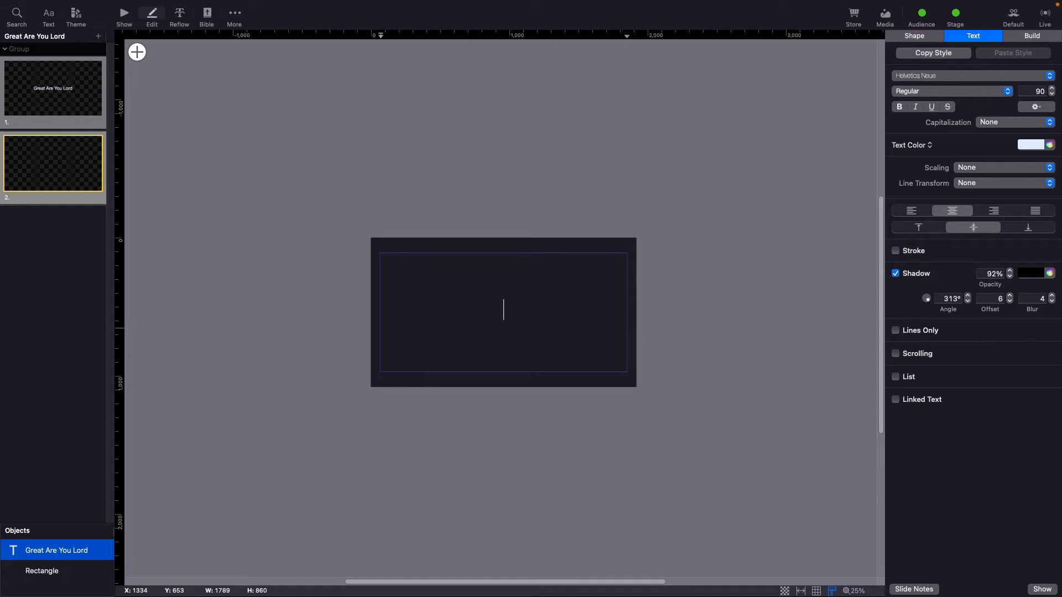
pyautogui.write('You give life,')
pyautogui.write('You ')
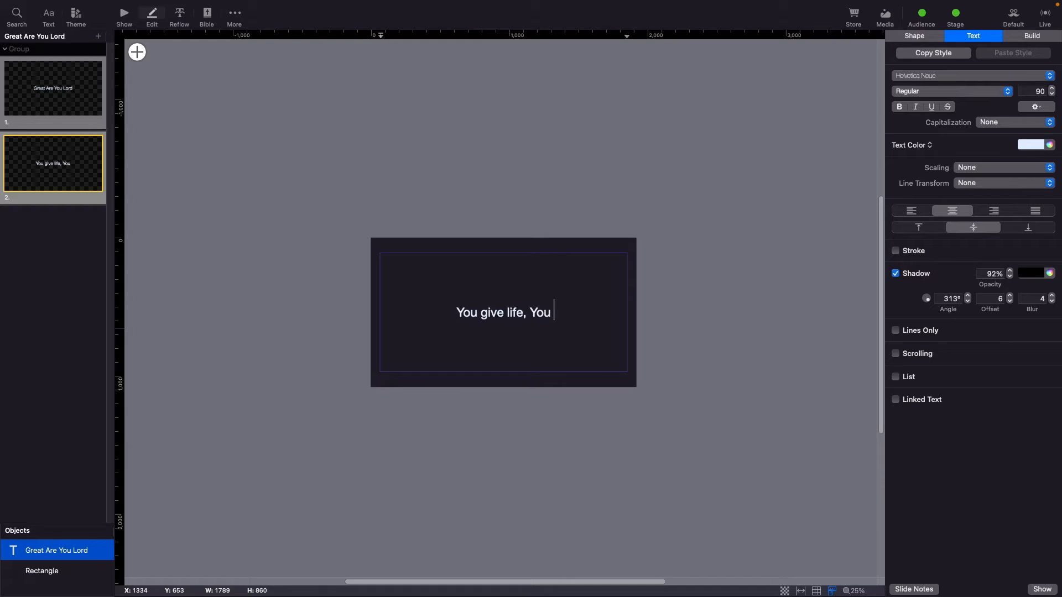
pyautogui.write('are love')
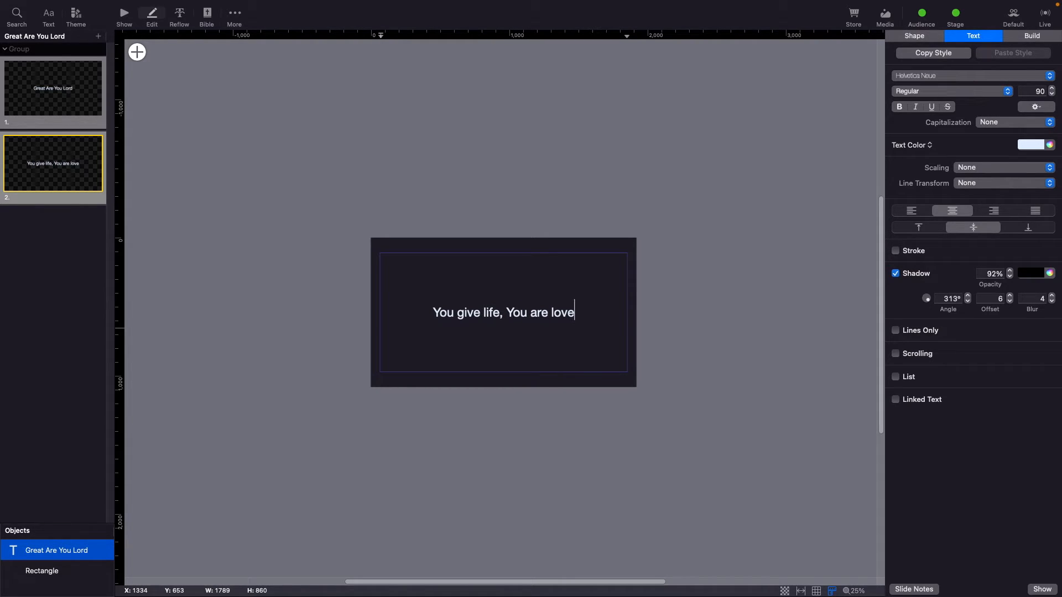
pyautogui.press('Return')
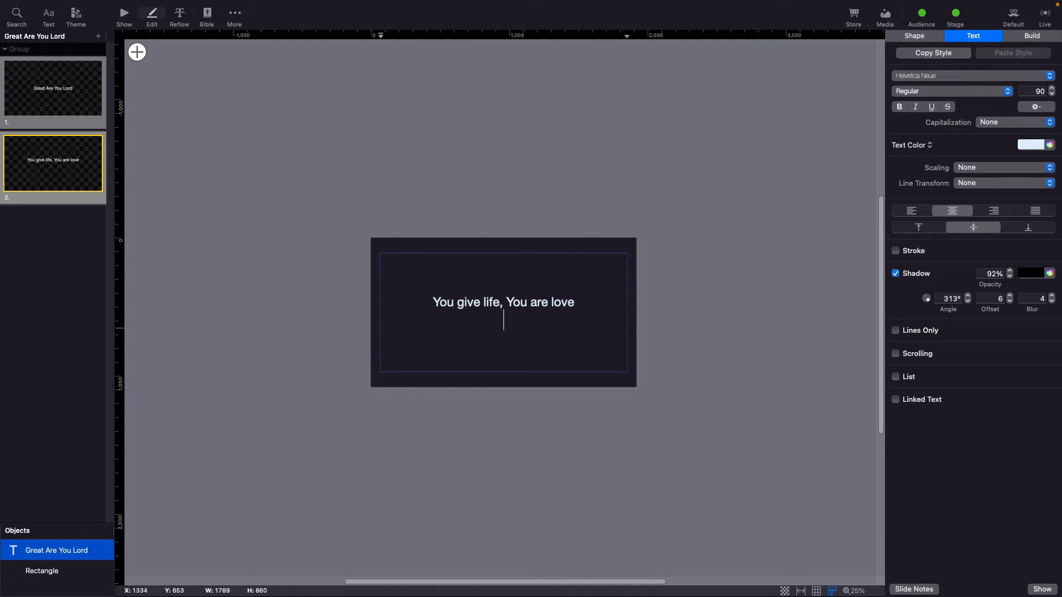
# Add the lines 'You bring light to the darkness', 'You give hope, You restore', 'Ev’ry heart that is broken' and 'And great are you Lord'.
pyautogui.write('You bring light to the darkness')
pyautogui.press('Return')
pyautogui.write('You give hope, You restore')
pyautogui.press('Return')
pyautogui.write('Ev’ry heart that is broken')
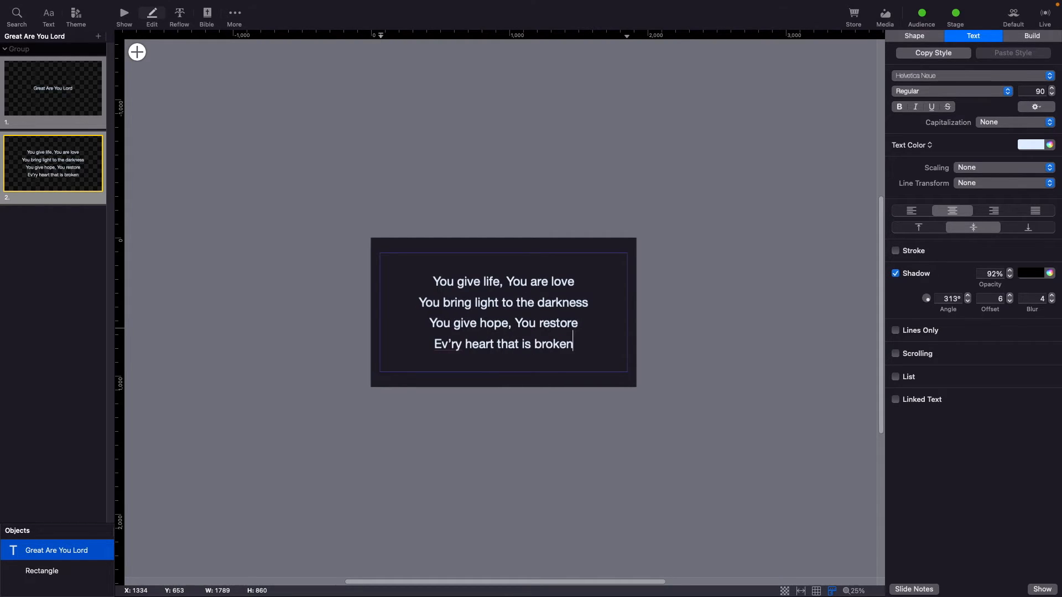
pyautogui.press('Return')
pyautogui.write('And great are you Lord')
# Start a new slide with 'Its Your breath in our lungs', 'So we pour out our praise' and 'We pour out our praise'.
pyautogui.press('super+Return')
pyautogui.write('Its Your breath in our lungs')
pyautogui.press('Return')
pyautogui.write('So we pour out our praise')
pyautogui.press('Return')
pyautogui.write('We pour out our praise')
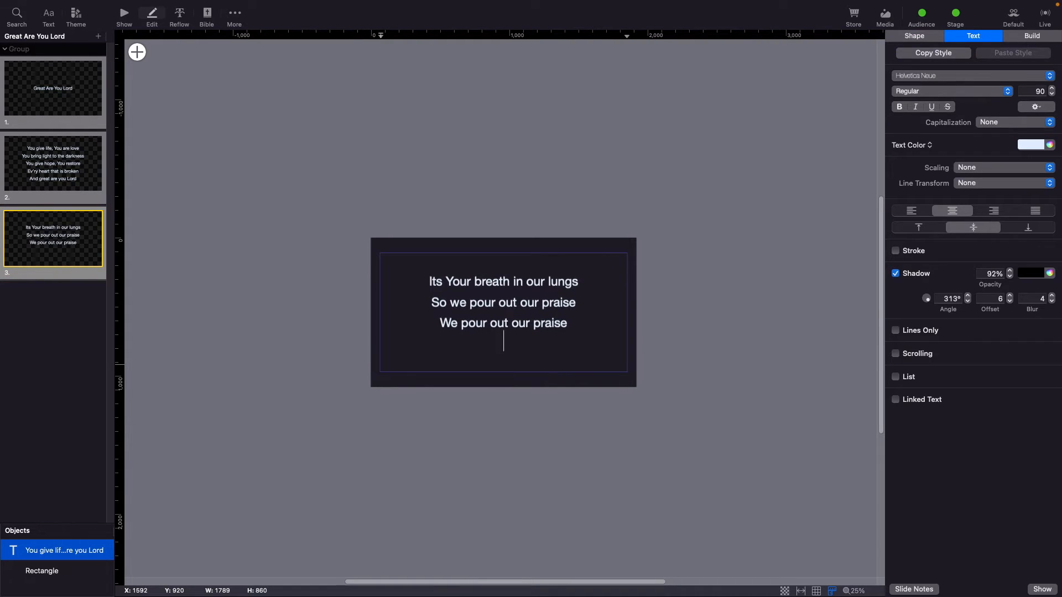
# Start another slide with 'Its Your breath in our lungs' and 'So we pour out our praise to You only'.
pyautogui.press('super+Return')
pyautogui.write('Its Your breath in our lungs')
pyautogui.press('Return')
pyautogui.write('So we pour out our praise to You only')
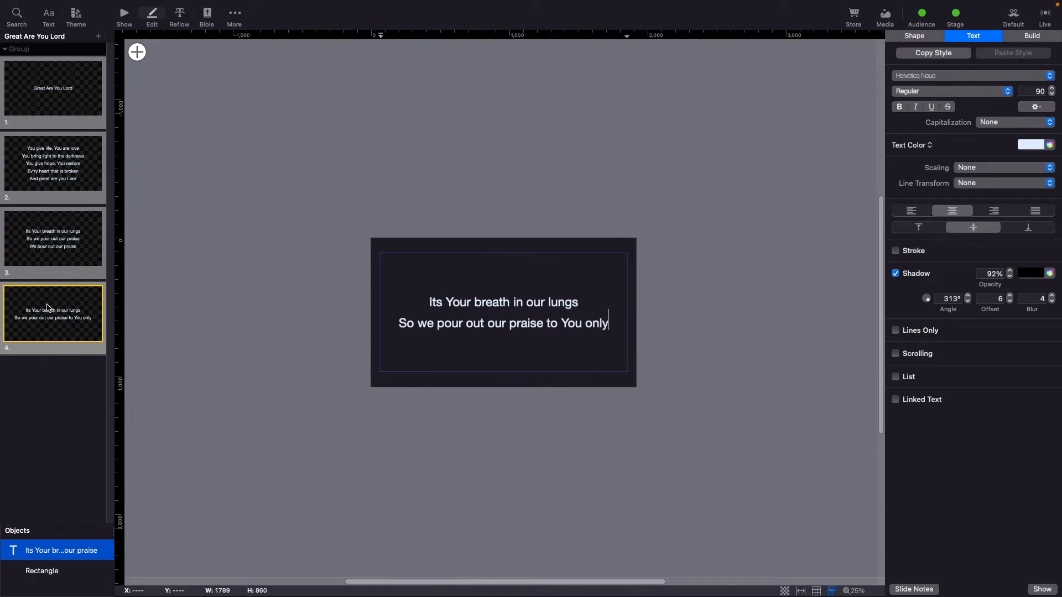
# Paste copies of the verse and two chorus slides, then duplicate the two chorus slides.
pyautogui.press('super+v')
pyautogui.click(43, 411)
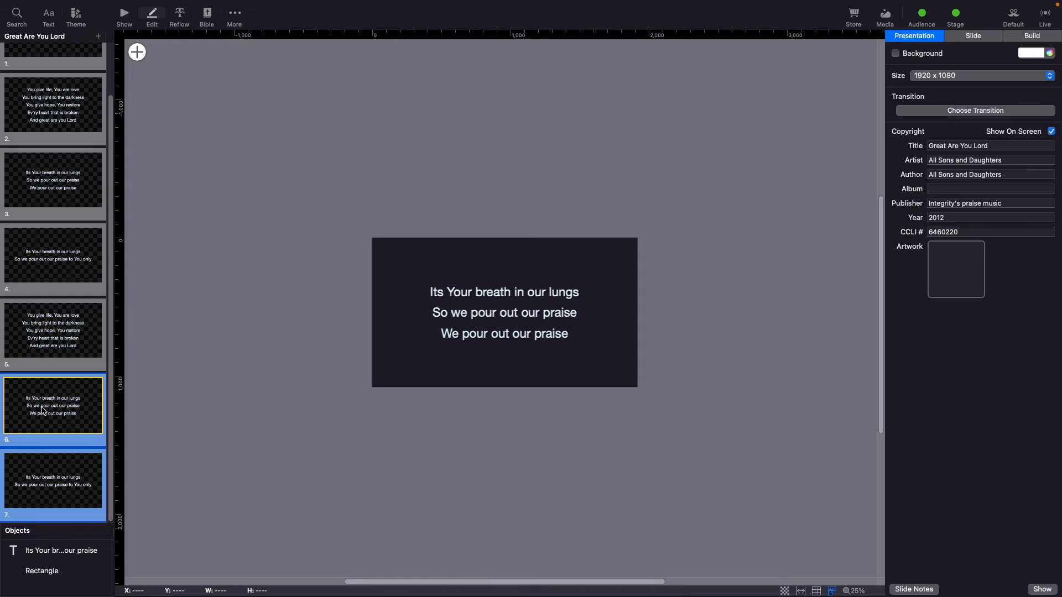
pyautogui.press('super+d')
# Add a bridge slide reading 'And all the earth will shout Your praise', 'Our hearts will cry these bones will sing', 'Great are You Lord'.
pyautogui.press('super+Return')
pyautogui.write('And all the earth will shout Your praise')
pyautogui.press('Return')
pyautogui.write('Our hearts will cry these bones will sing')
pyautogui.press('Return')
pyautogui.write('Great are You Lord')
# Paste more copies of the bridge and chorus slides into the presentation.
pyautogui.press('super+v')
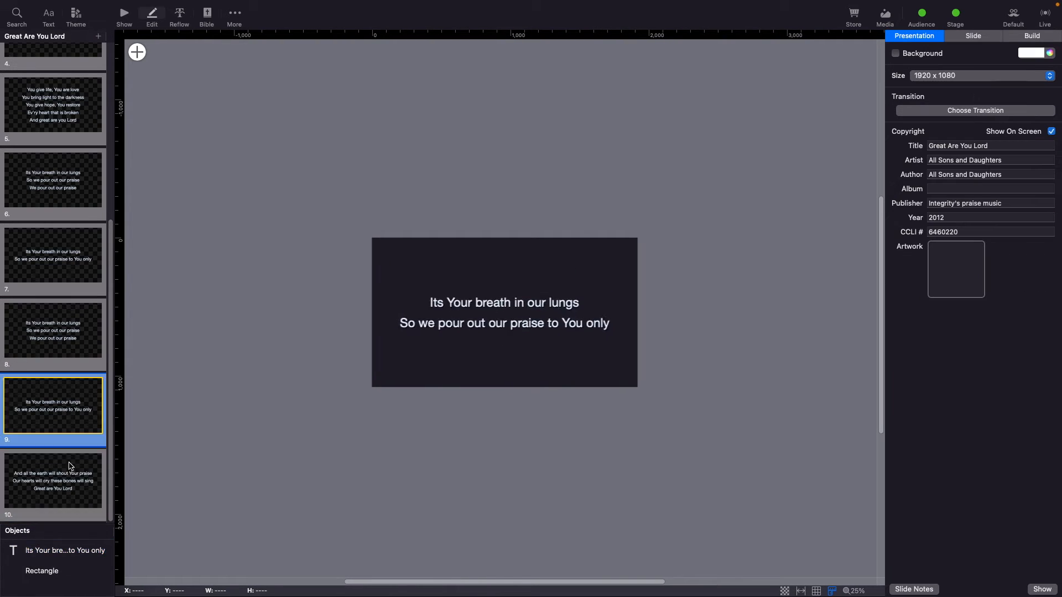
pyautogui.click(76, 292)
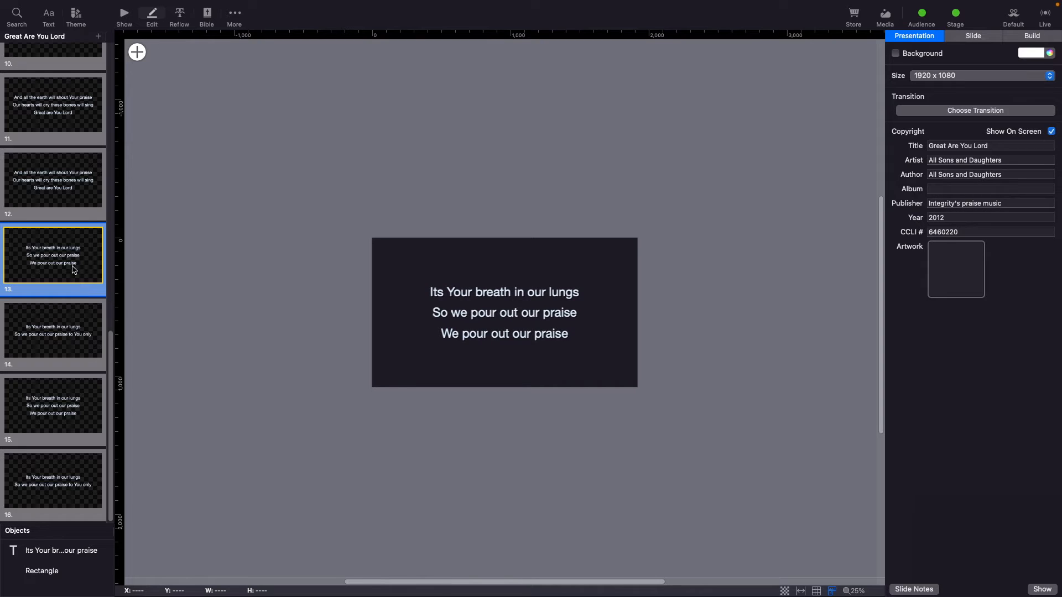
pyautogui.scroll(10, 62, 143)
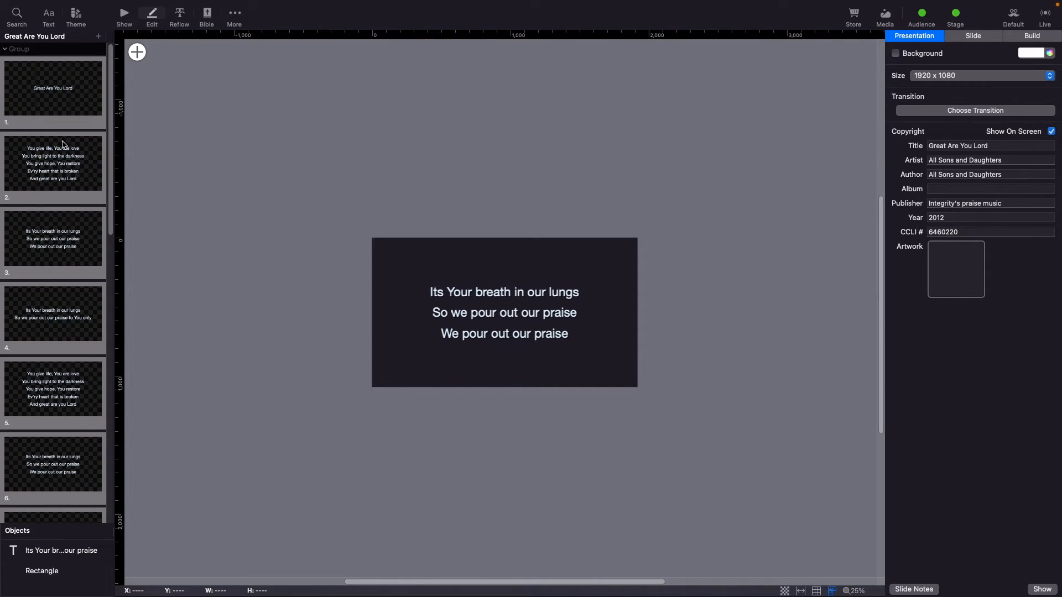
# Check the verse and chorus slides for capitalisation of 'You' in the lyrics.
pyautogui.click(68, 154)
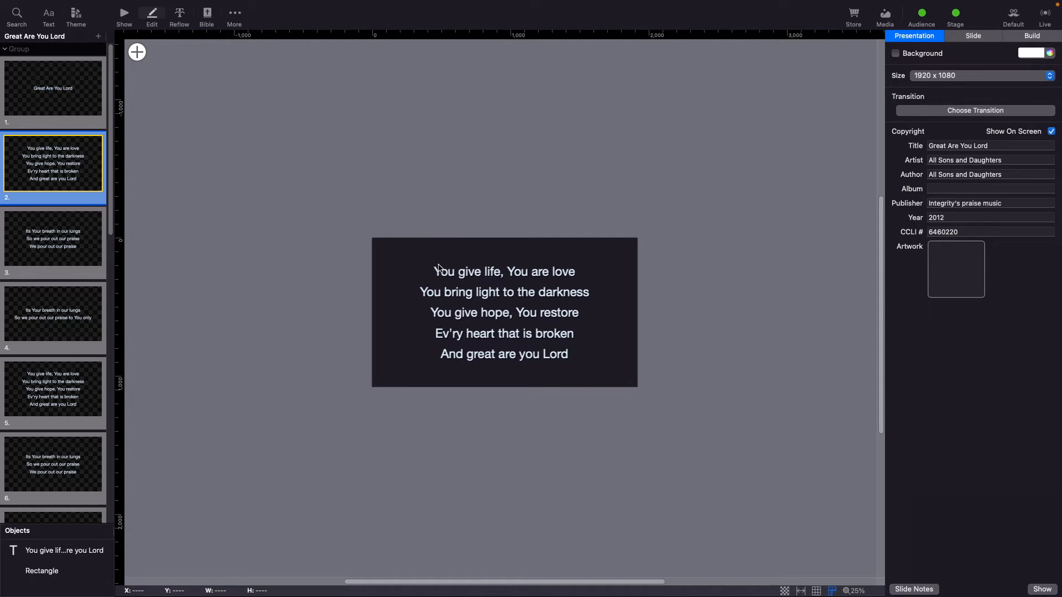
pyautogui.click(40, 259)
pyautogui.click(442, 319)
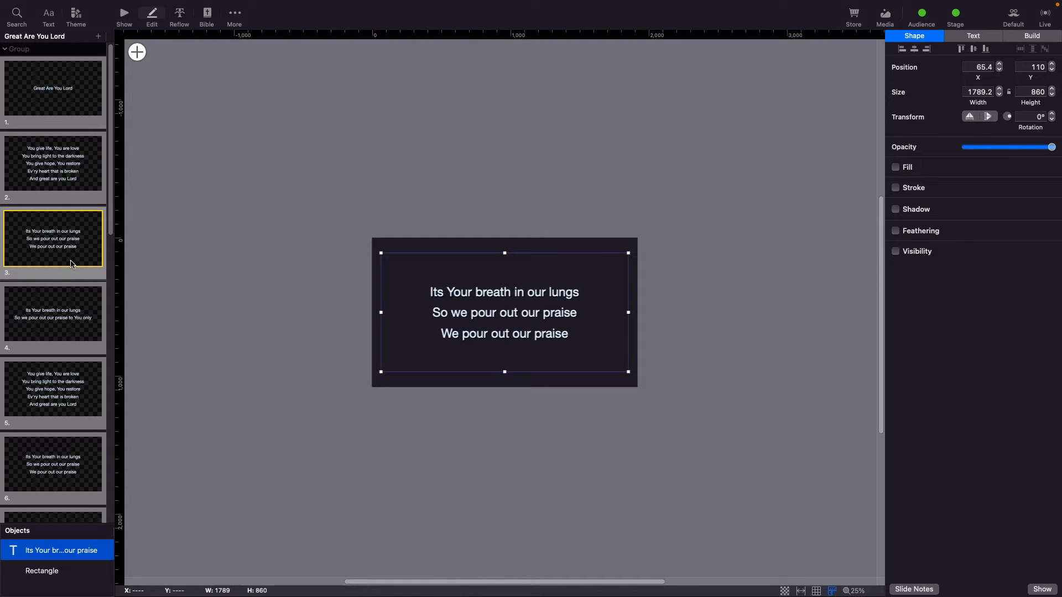
pyautogui.click(45, 156)
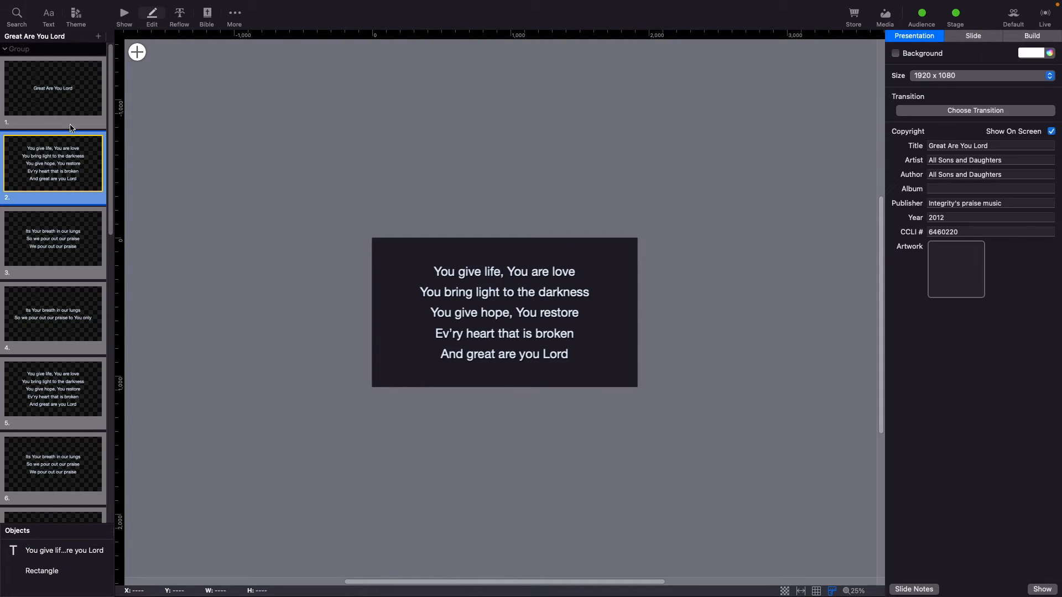
pyautogui.click(517, 274)
pyautogui.click(518, 273)
pyautogui.moveTo(506, 272); pyautogui.dragTo(539, 273)
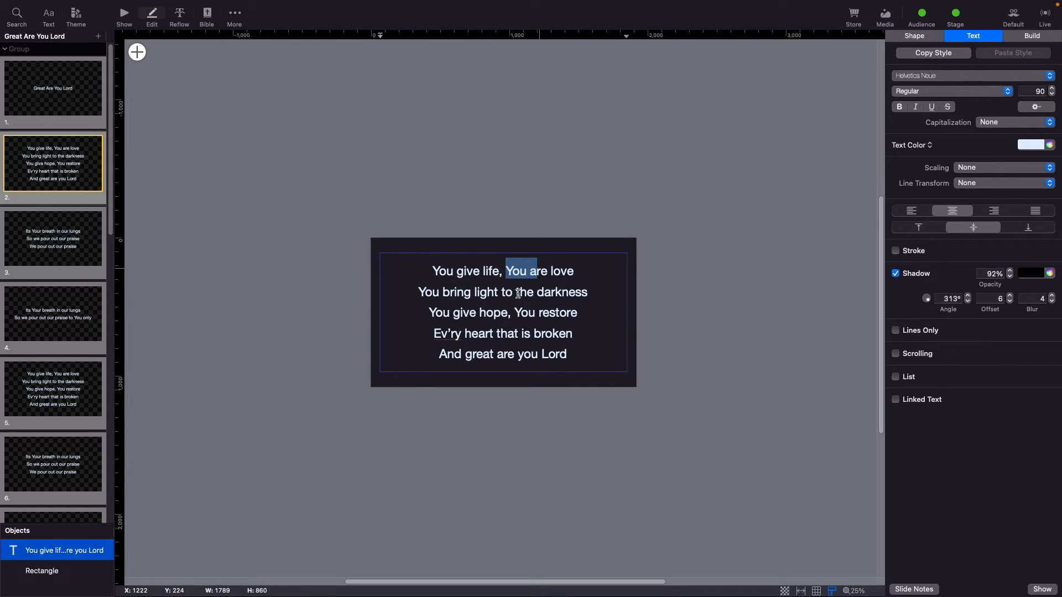
pyautogui.click(520, 274)
pyautogui.doubleClick(520, 270)
pyautogui.doubleClick(524, 311)
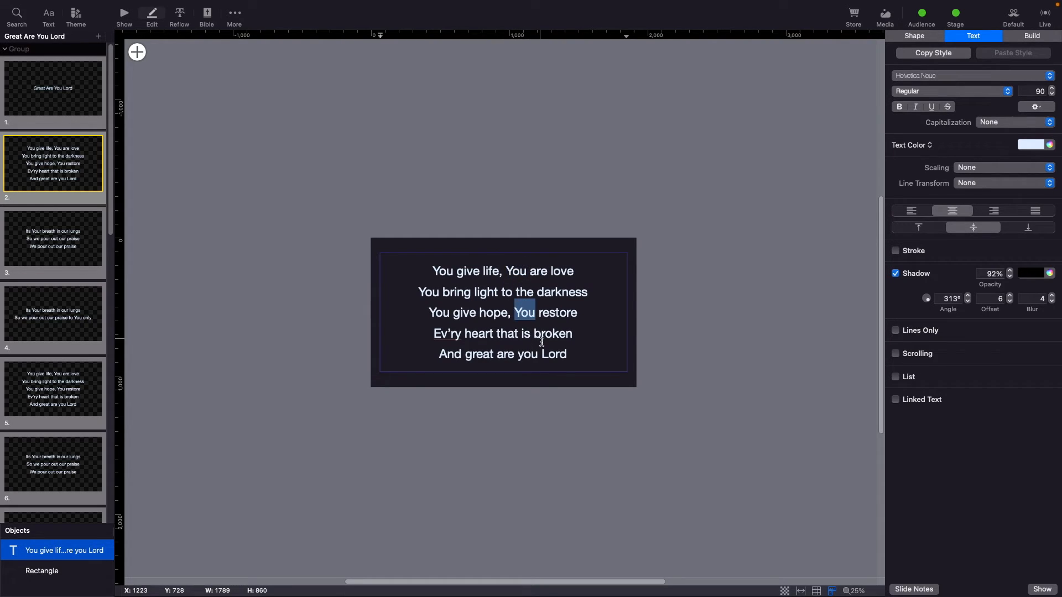
pyautogui.doubleClick(553, 354)
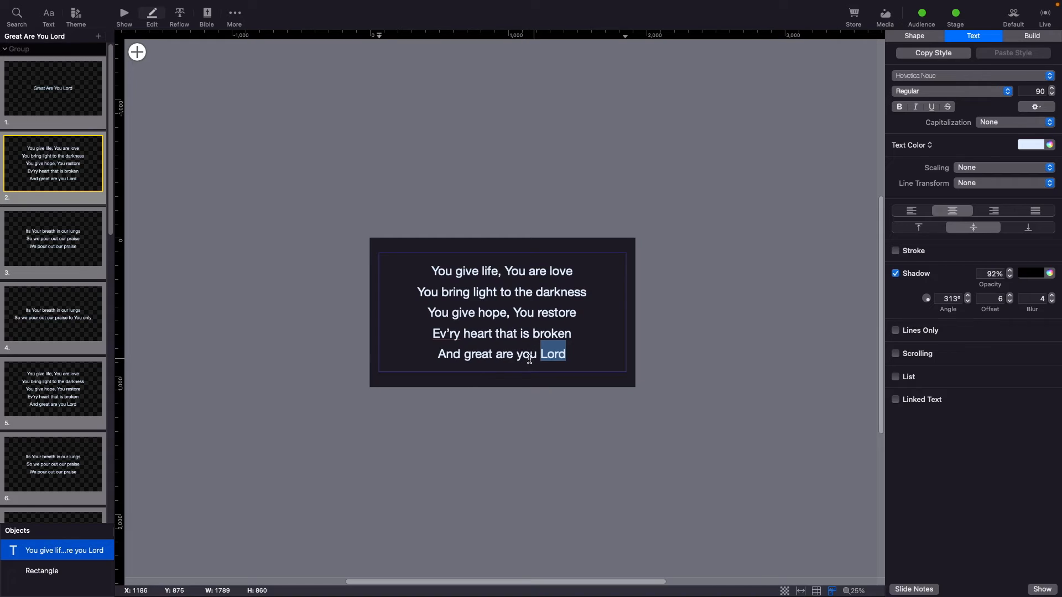
pyautogui.click(492, 292)
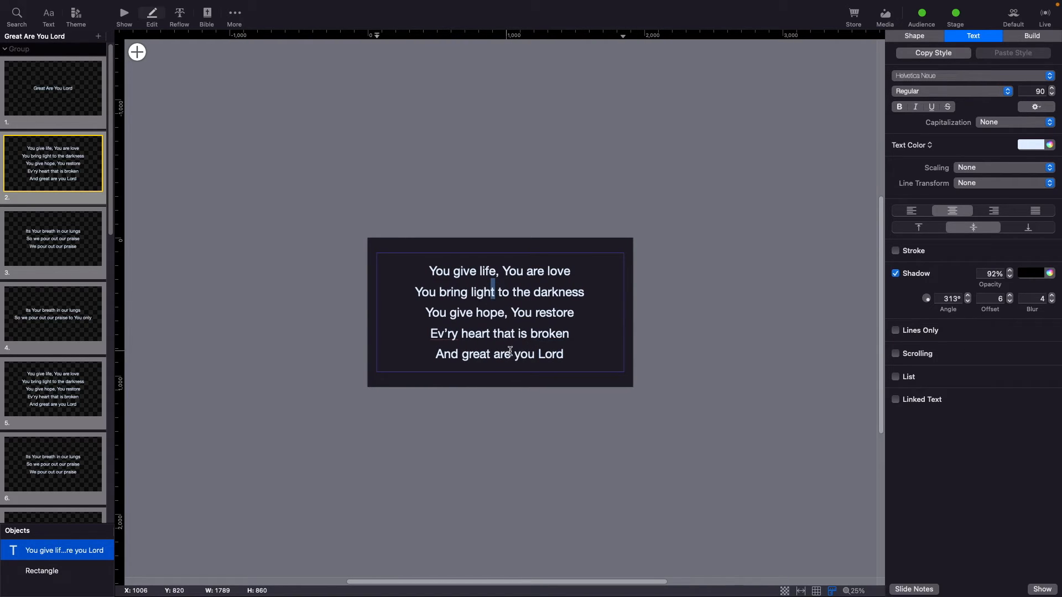
pyautogui.click(448, 392)
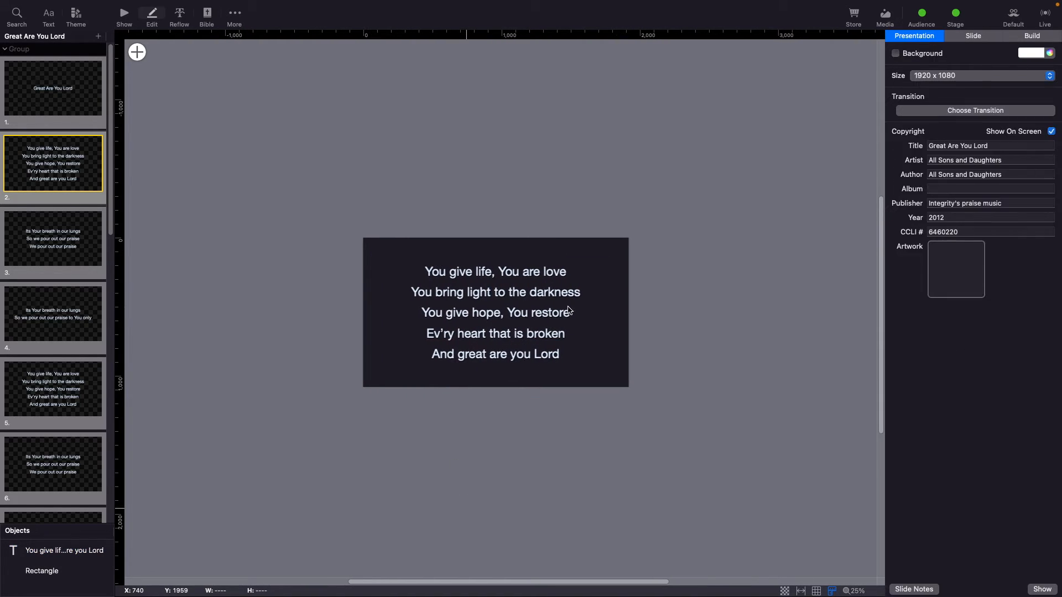
# Capitalise 'you' in the second slide's last line so it reads 'And great are You Lord'.
pyautogui.click(516, 356)
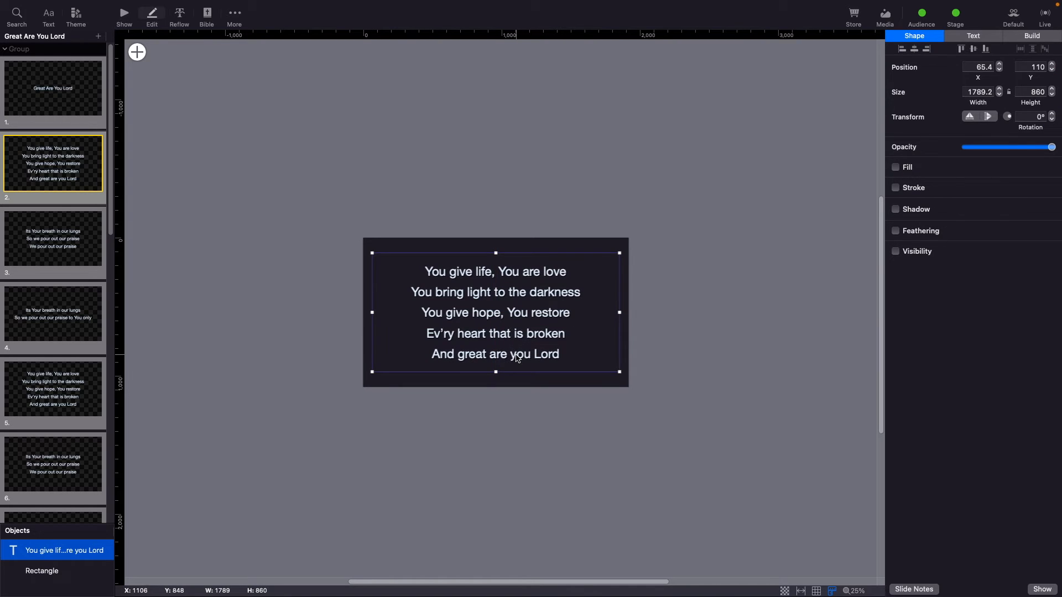
pyautogui.click(517, 356)
pyautogui.press('BackSpace')
pyautogui.write('Y')
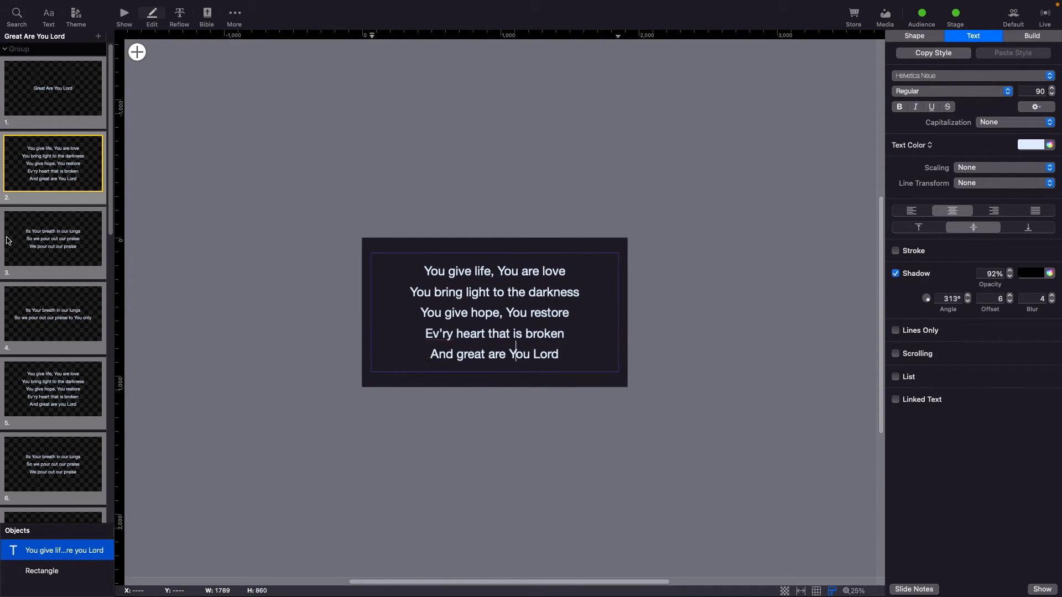
# Make the same fix on slide 5, changing its last line to 'And great are You Lord'.
pyautogui.click(22, 246)
pyautogui.click(72, 386)
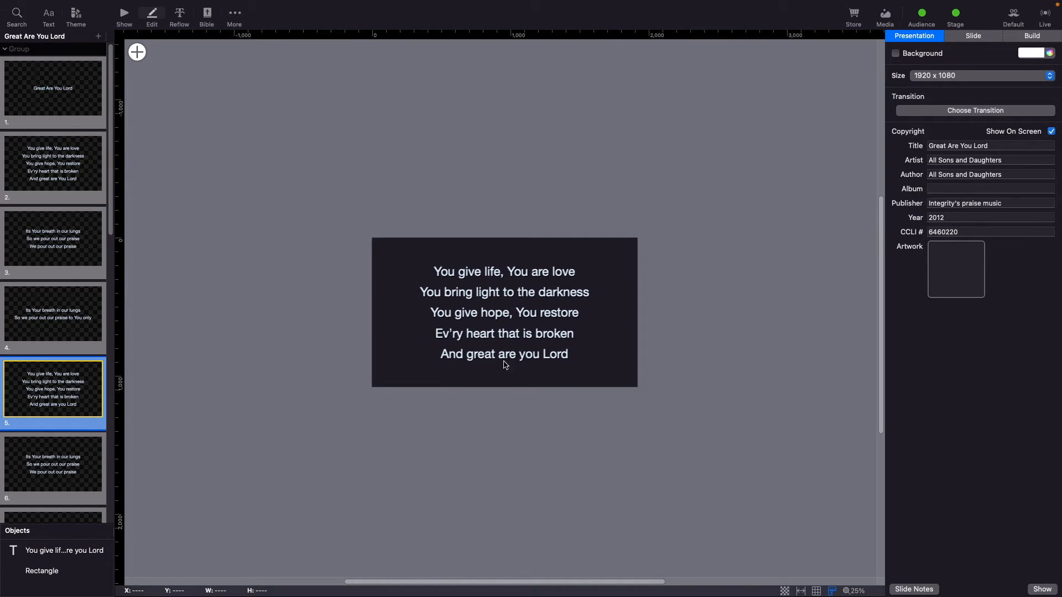
pyautogui.click(524, 357)
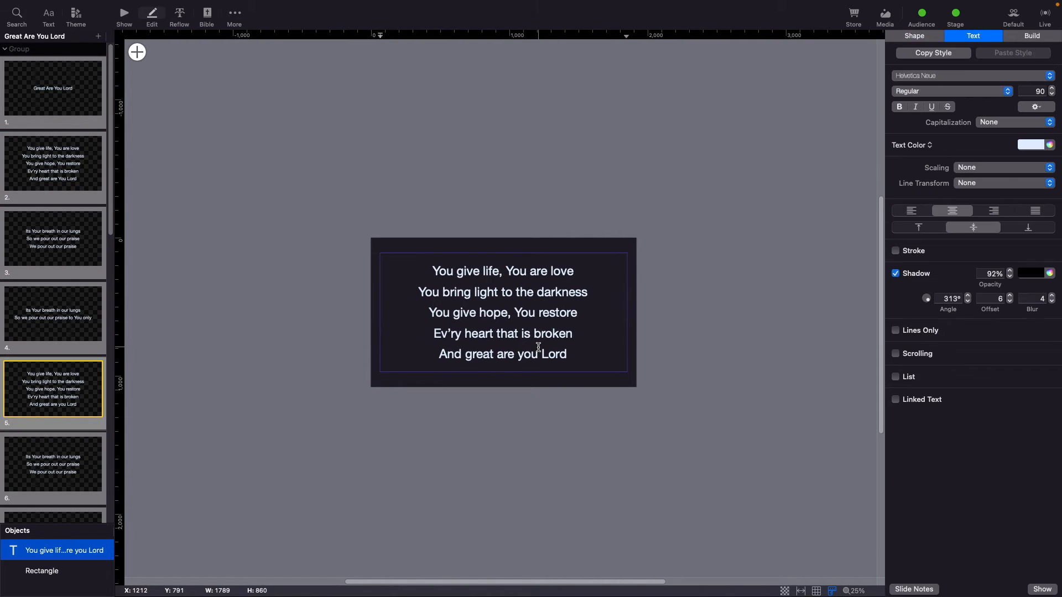
pyautogui.press('BackSpace')
pyautogui.write('Y')
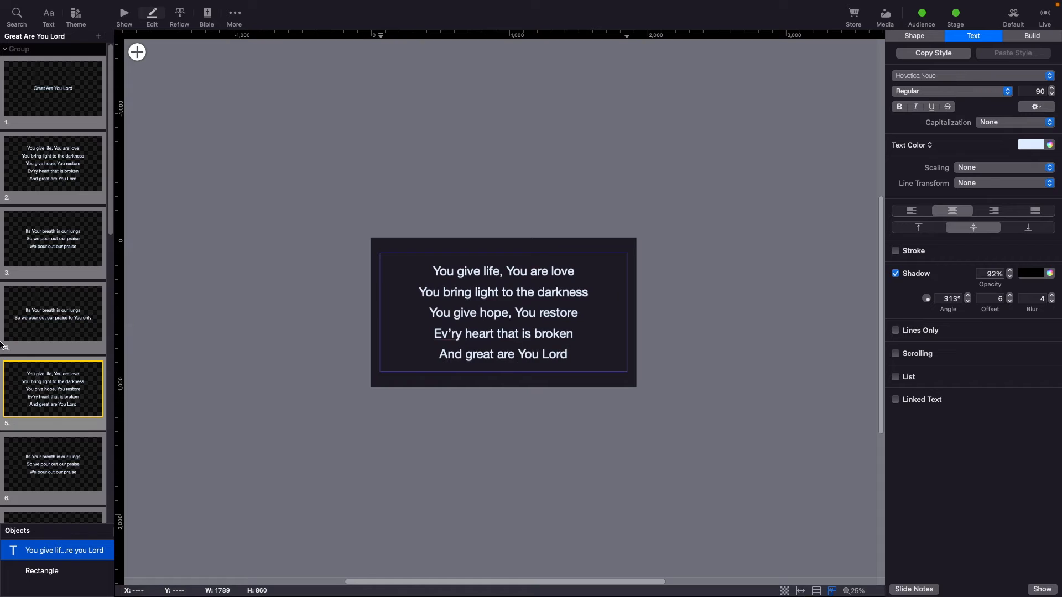
# Step through the remaining lyric slides to check their text.
pyautogui.scroll(-5, 85, 364)
pyautogui.scroll(-3, 83, 364)
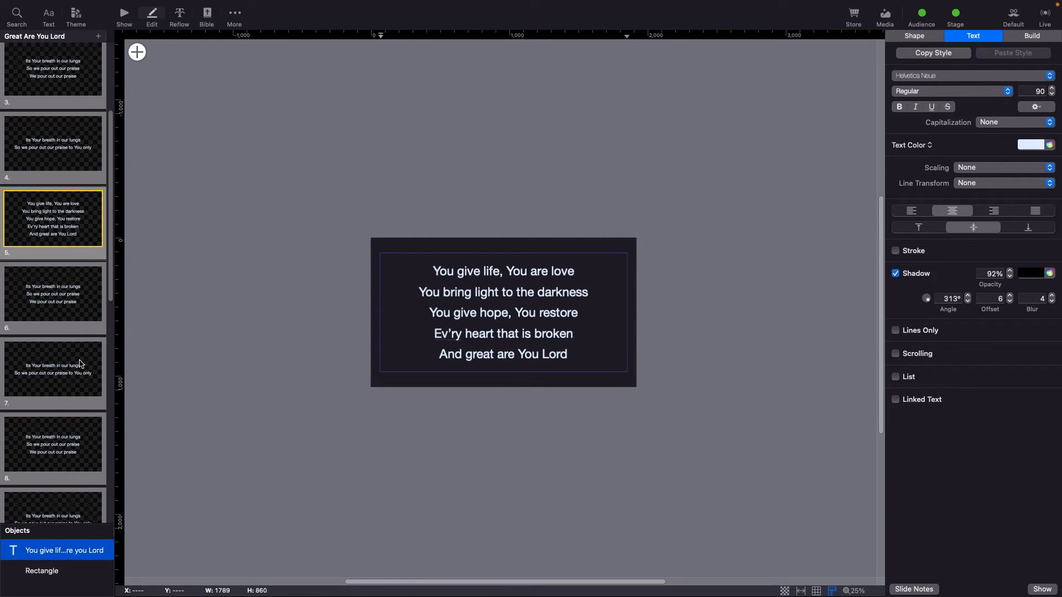
pyautogui.click(65, 400)
pyautogui.scroll(-1, 58, 344)
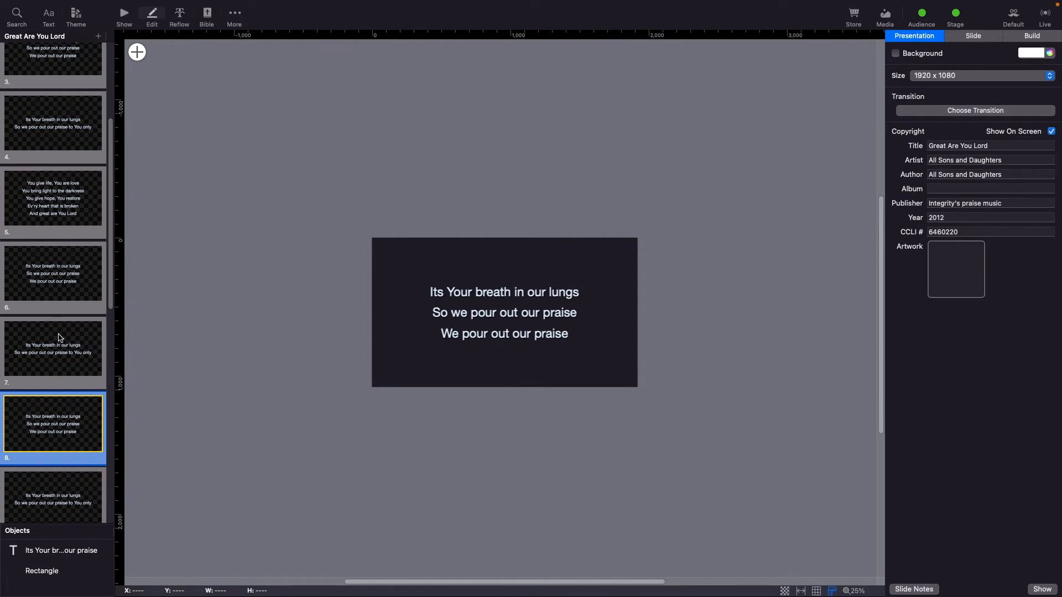
pyautogui.click(48, 278)
pyautogui.scroll(-1, 55, 309)
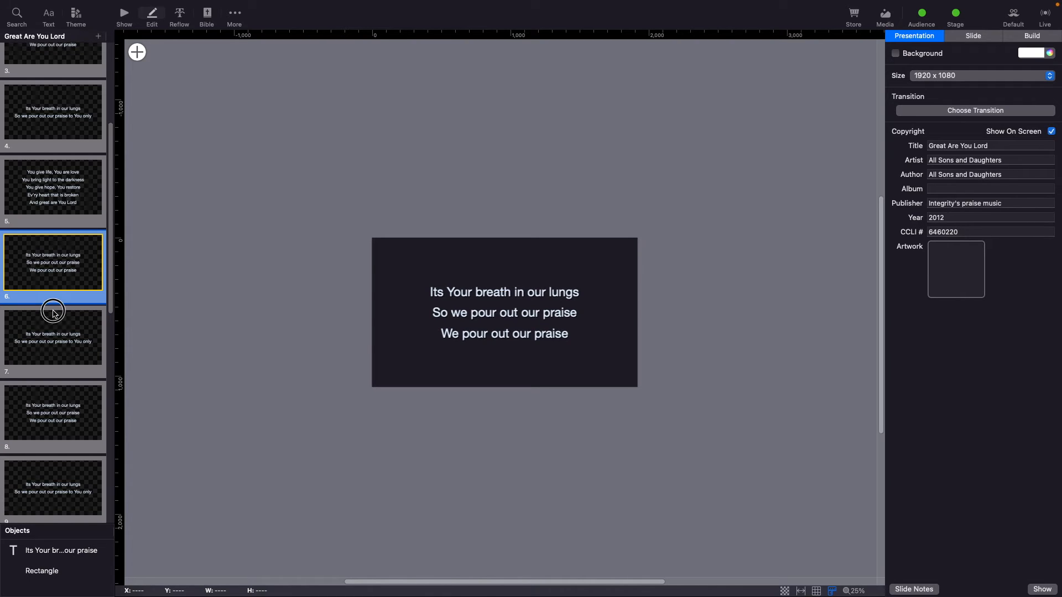
pyautogui.click(57, 321)
pyautogui.scroll(-1, 53, 327)
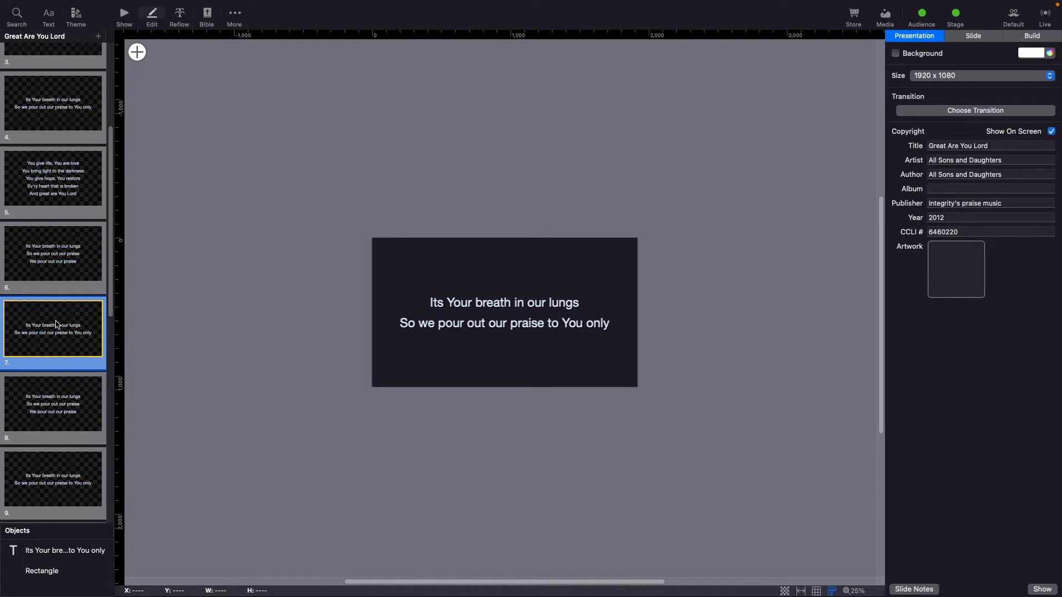
pyautogui.scroll(-1, 56, 339)
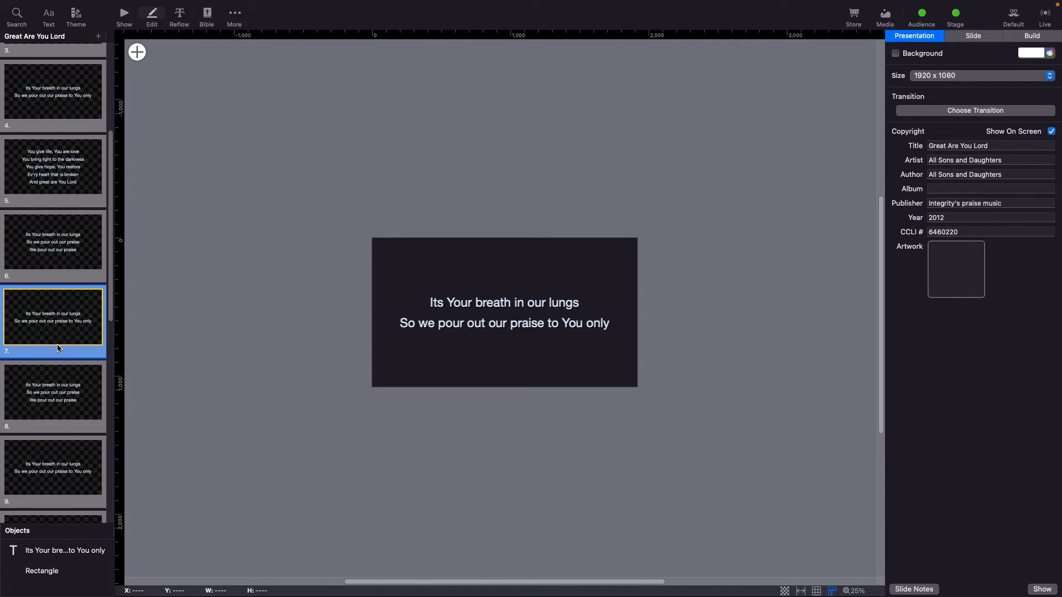
pyautogui.click(64, 378)
pyautogui.scroll(-3, 64, 379)
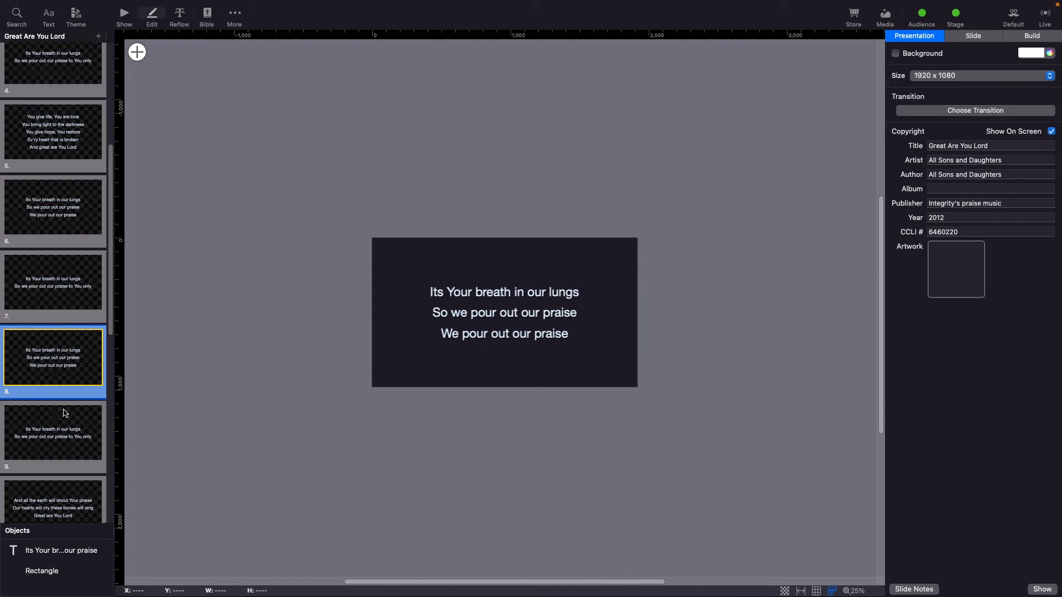
pyautogui.scroll(-8, 65, 413)
pyautogui.click(57, 339)
pyautogui.scroll(-8, 57, 339)
pyautogui.click(57, 338)
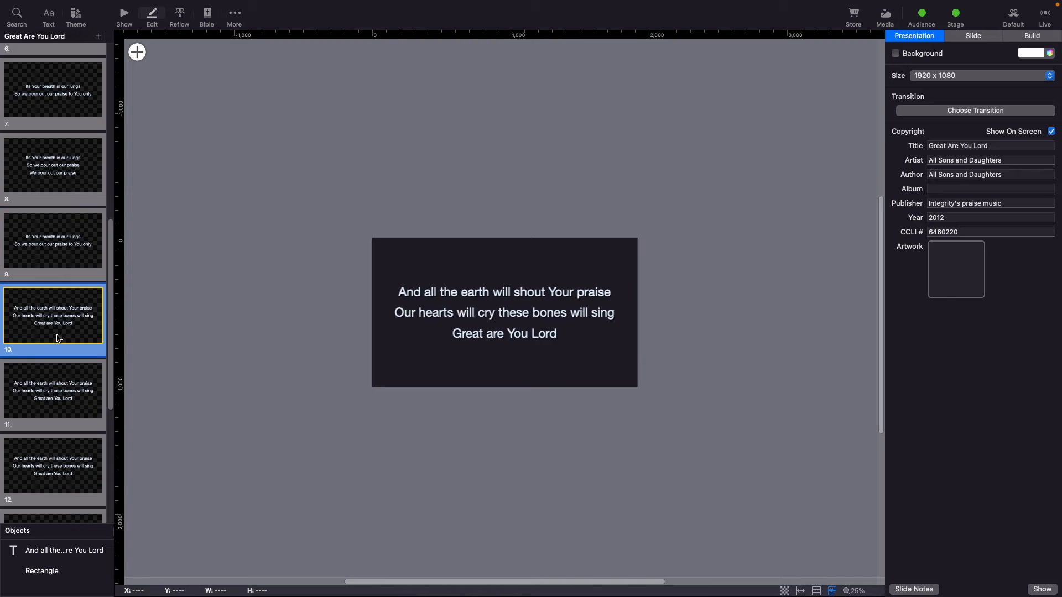
pyautogui.scroll(-1, 55, 397)
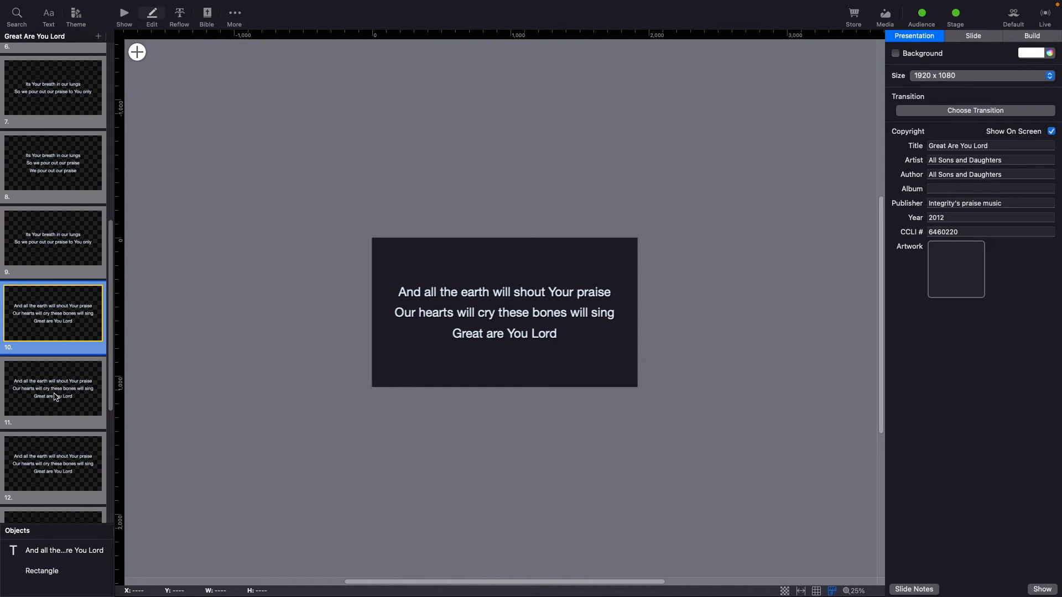
# Review the last lyric slides, 10 through 16, one by one in the editor.
pyautogui.click(47, 392)
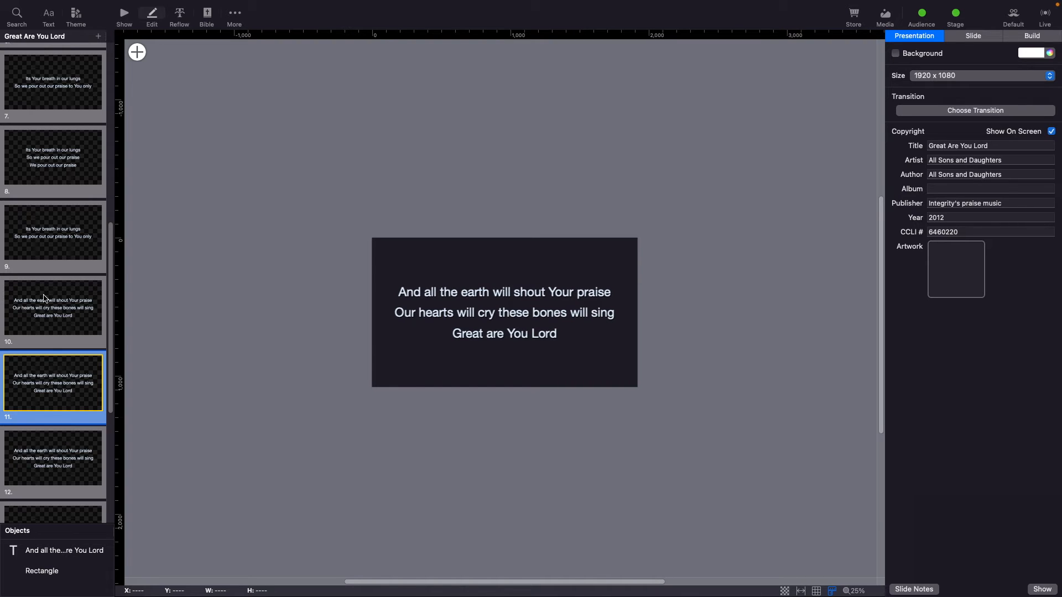
pyautogui.scroll(-5, 77, 401)
pyautogui.click(74, 390)
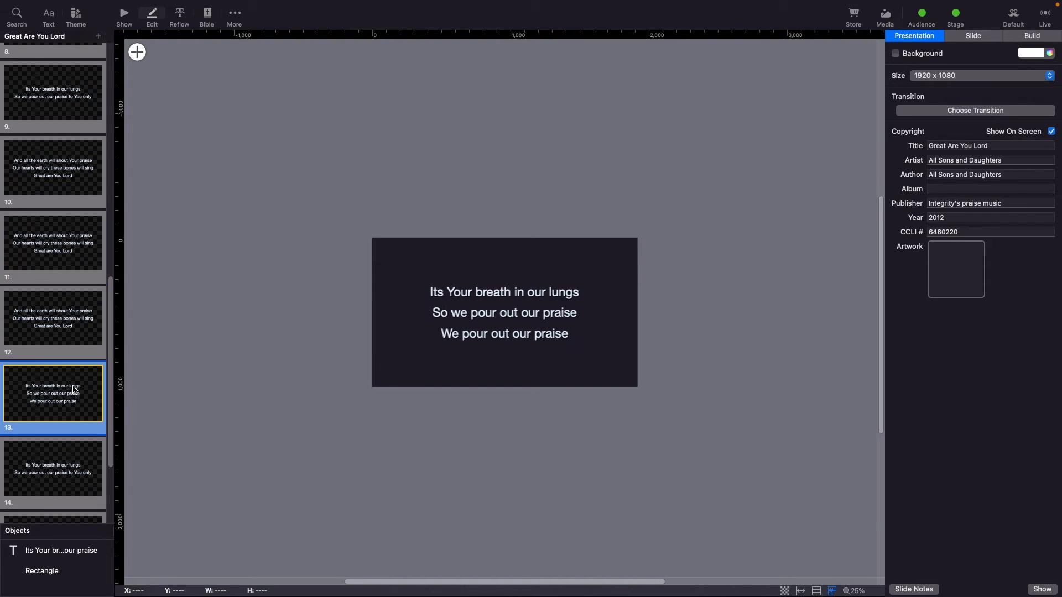
pyautogui.scroll(-1, 77, 390)
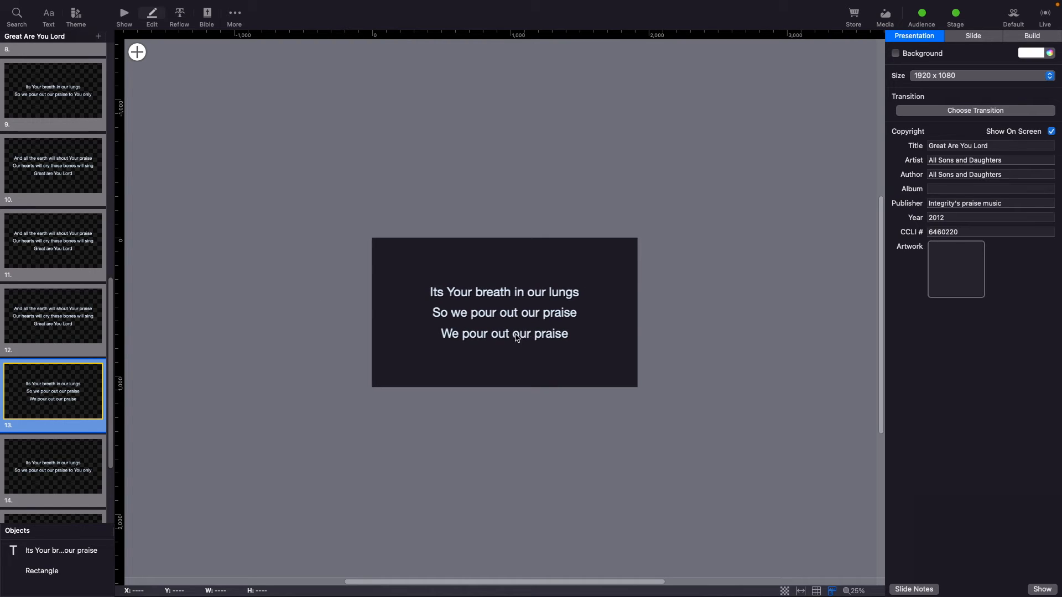
pyautogui.scroll(-2, 78, 372)
pyautogui.click(42, 402)
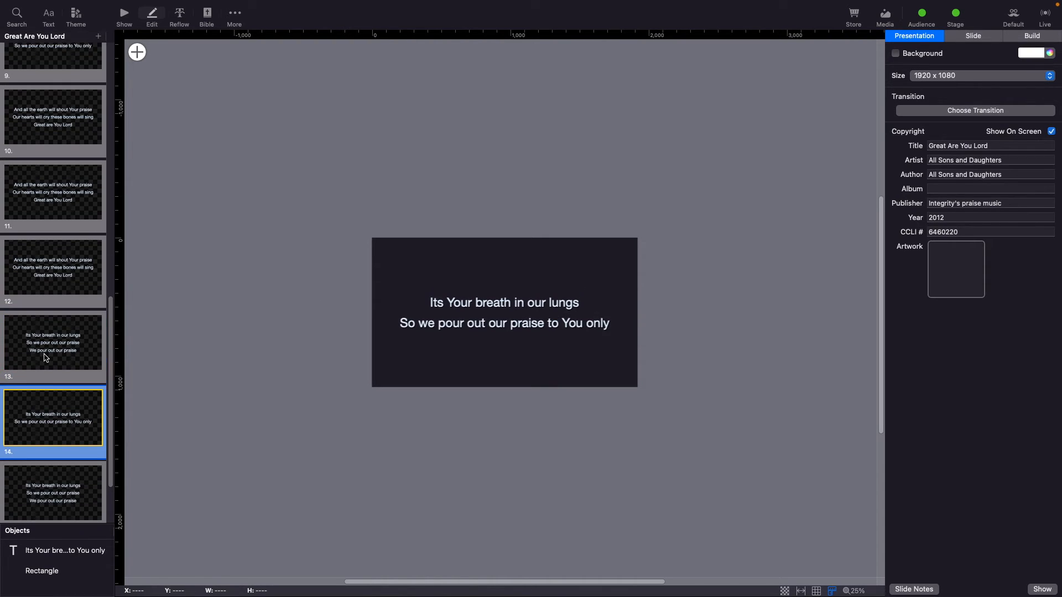
pyautogui.scroll(-1, 32, 381)
pyautogui.click(72, 330)
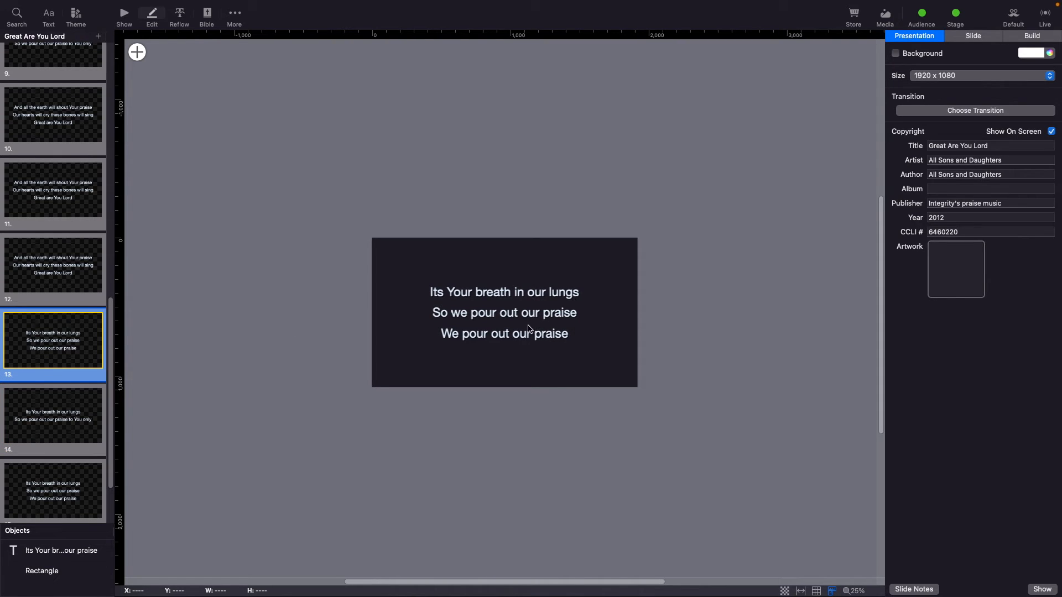
pyautogui.click(66, 405)
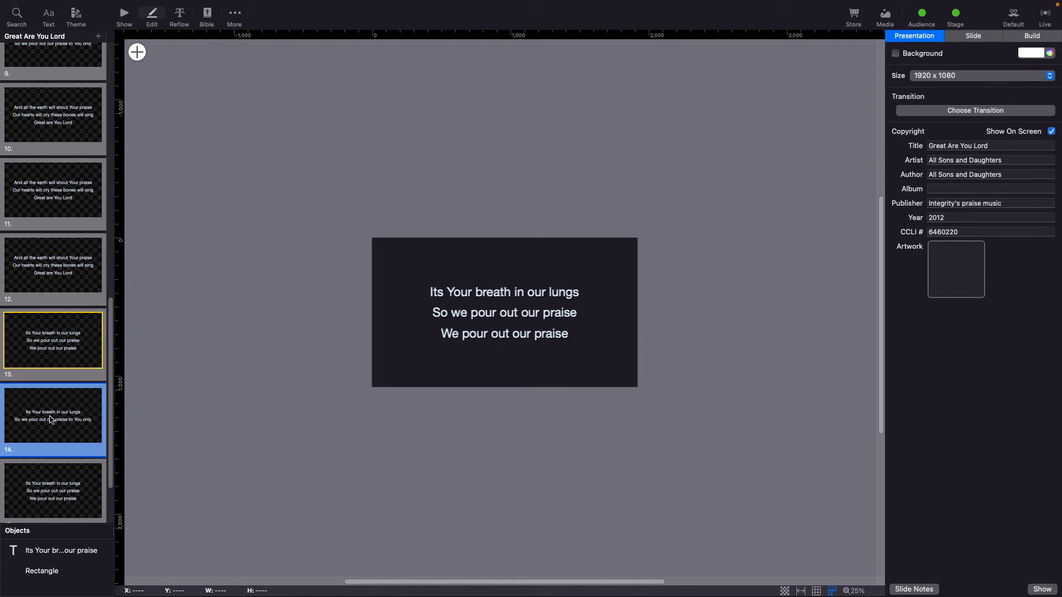
pyautogui.scroll(10, 40, 316)
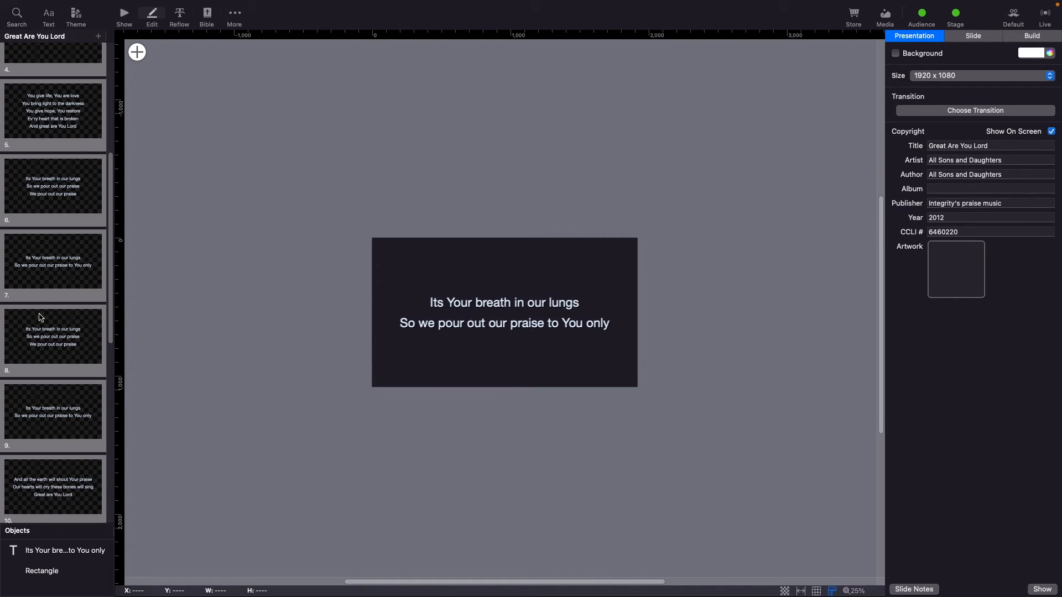
pyautogui.scroll(-10, 40, 317)
pyautogui.click(76, 465)
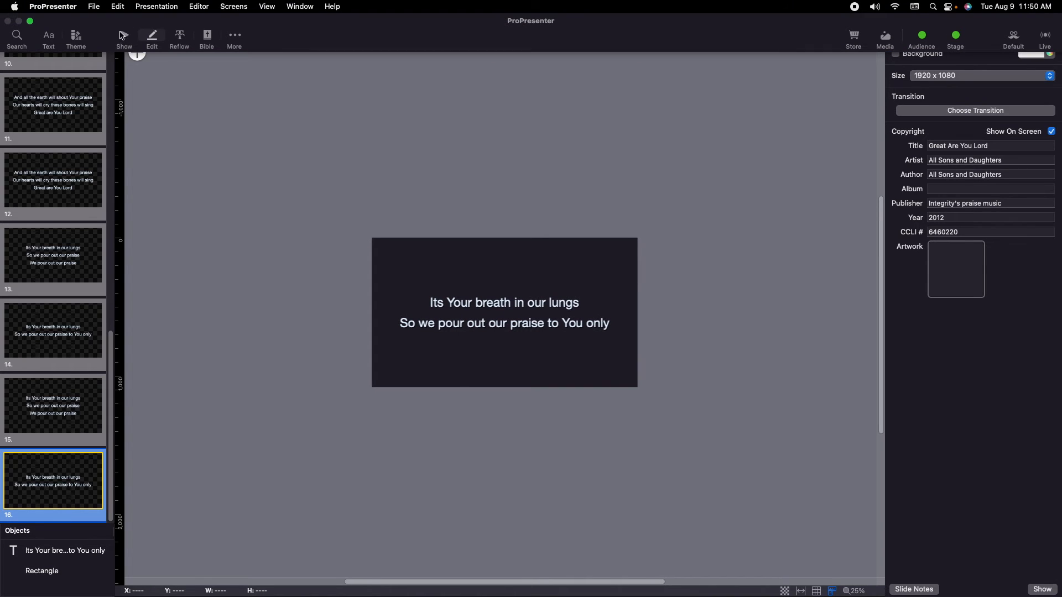
# Switch to Show view and apply the Visual Media church - Prism 4 background to the title slide.
pyautogui.click(125, 36)
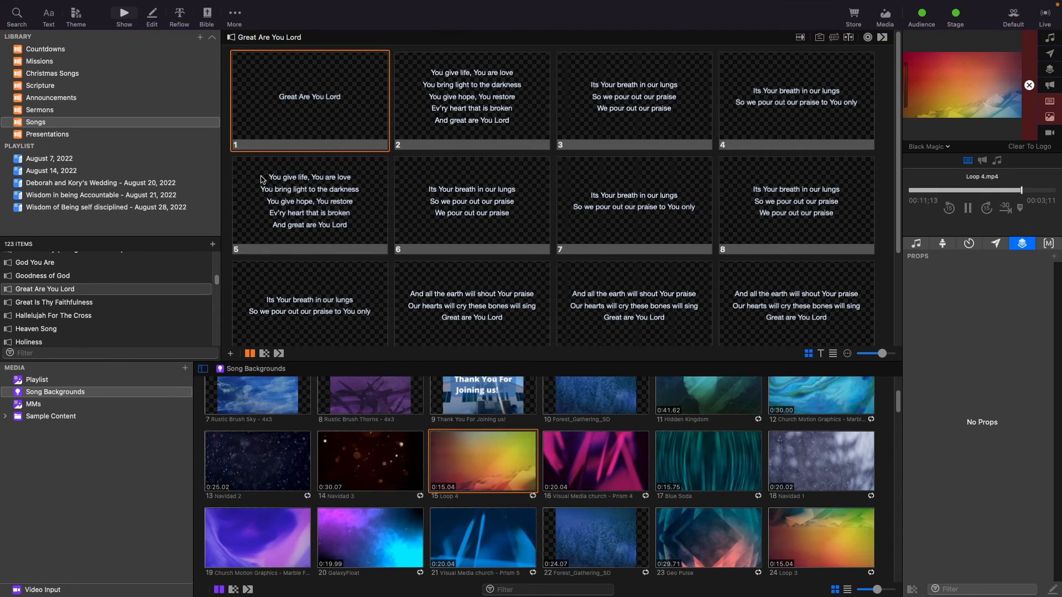
pyautogui.click(330, 91)
pyautogui.moveTo(618, 471); pyautogui.dragTo(321, 123)
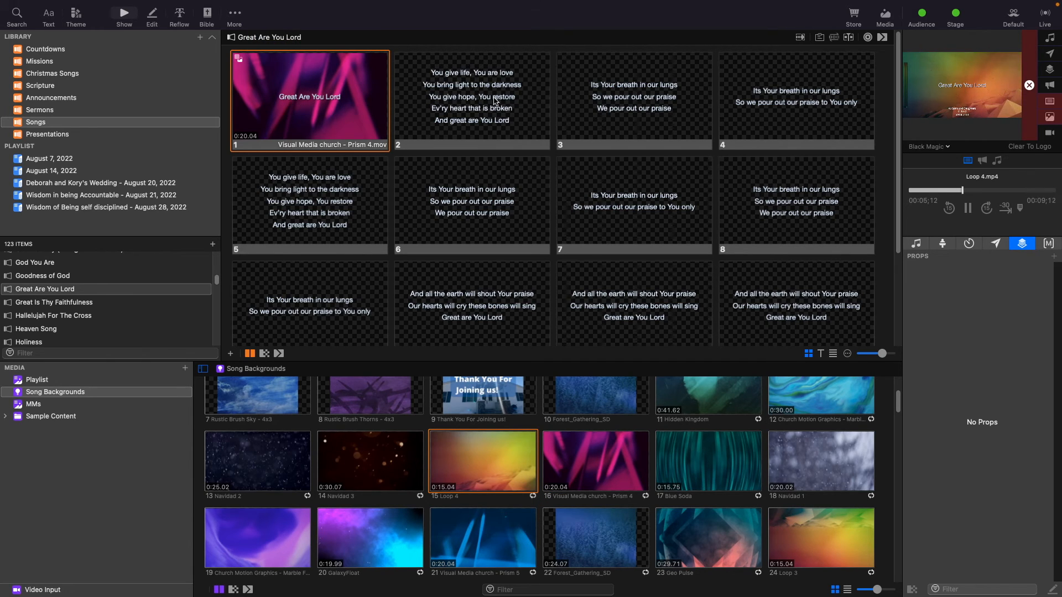
# Assign slide 2 to the Verse group.
pyautogui.scroll(-2, 459, 133)
pyautogui.scroll(2, 471, 110)
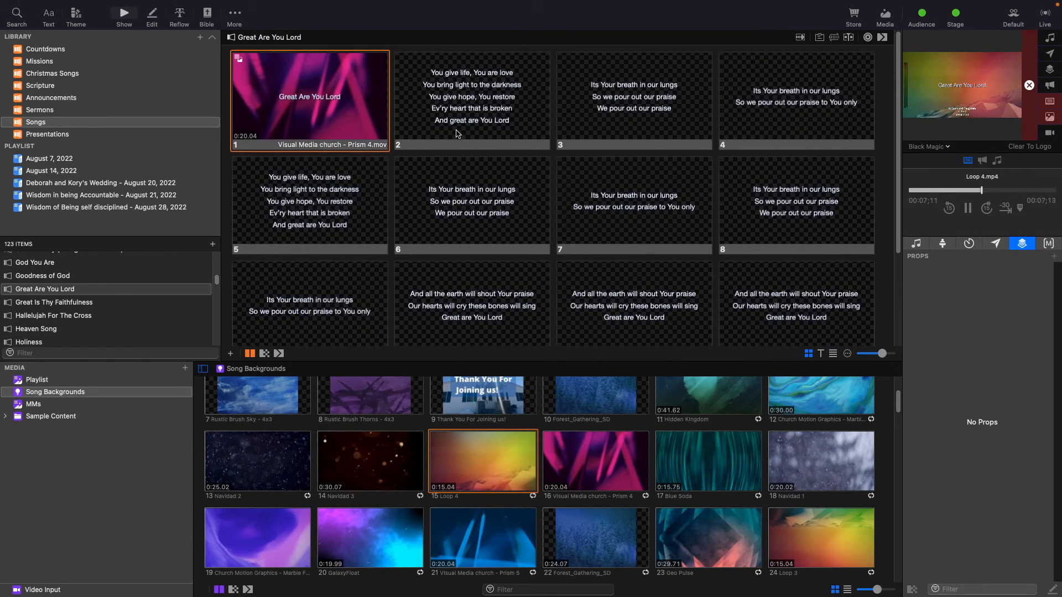
pyautogui.click(476, 97)
pyautogui.rightClick(477, 98)
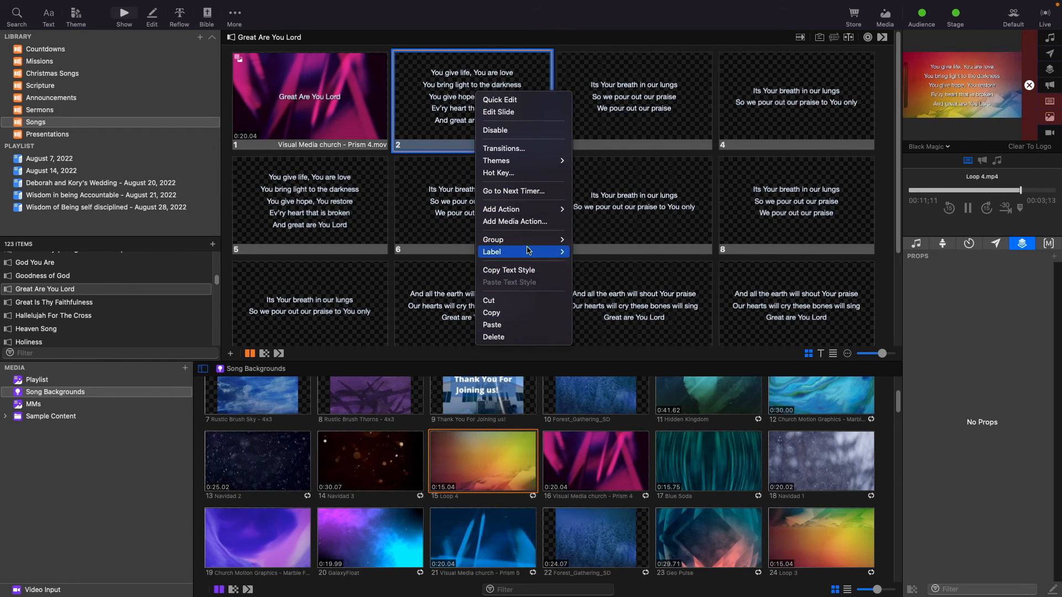
pyautogui.moveTo(529, 239)
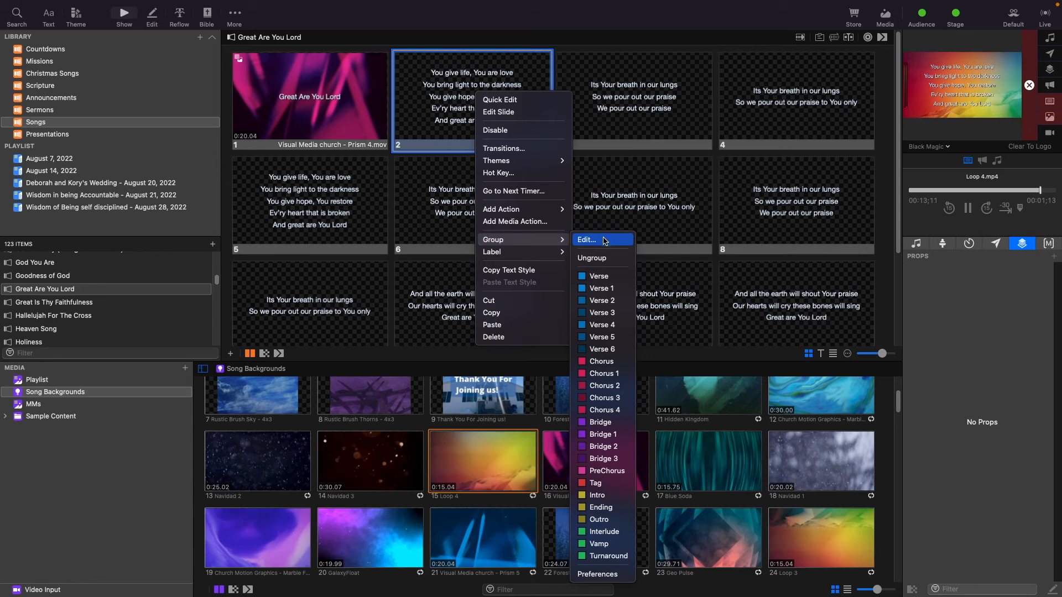
pyautogui.click(602, 276)
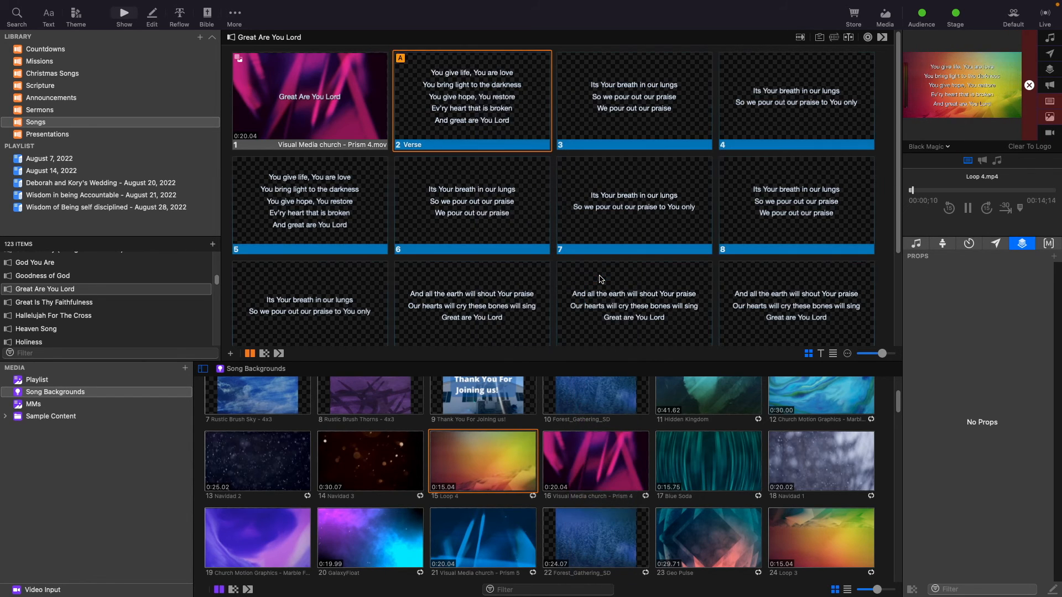
# Assign slide 3 to the Chorus group.
pyautogui.click(637, 105)
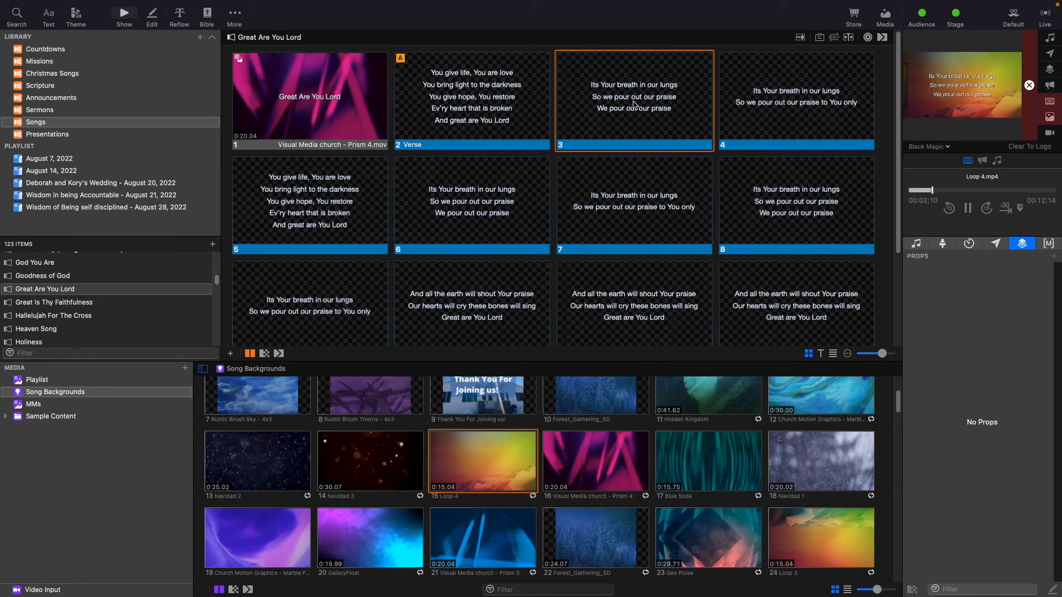
pyautogui.rightClick(636, 101)
pyautogui.moveTo(670, 250)
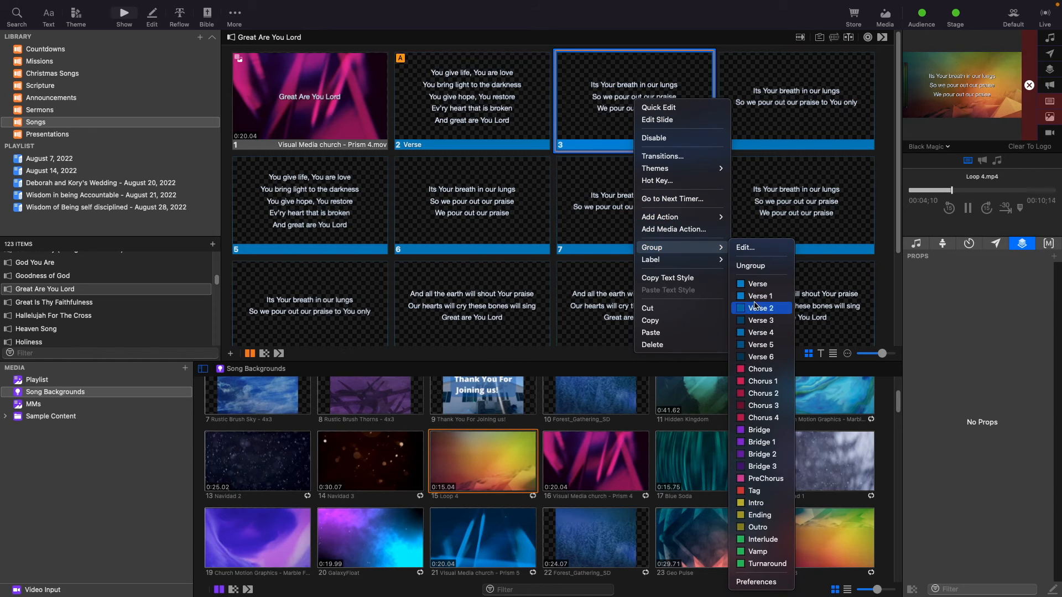
pyautogui.click(768, 373)
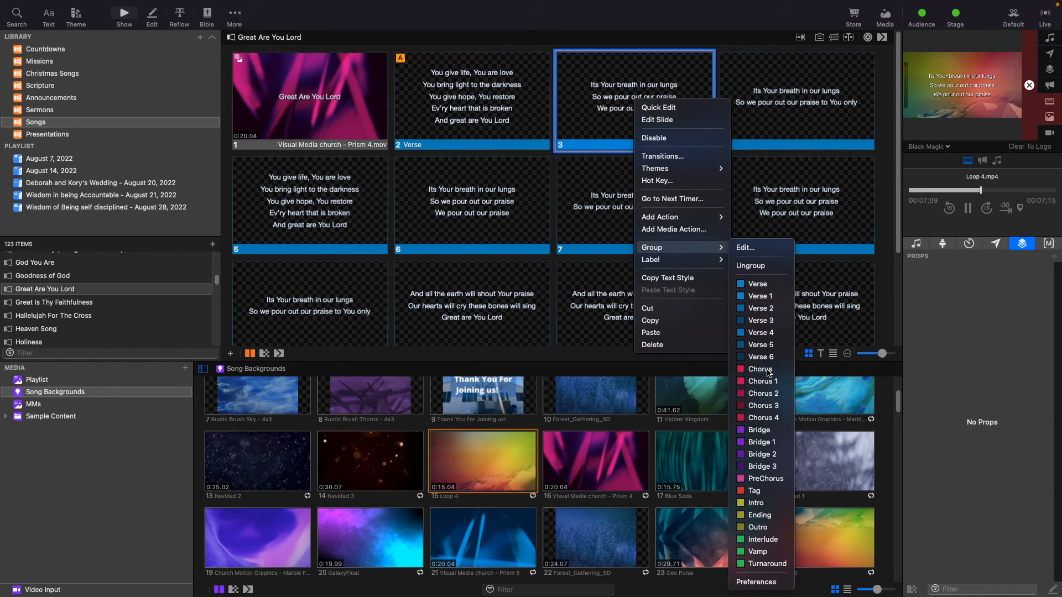
# Assign slide 5 to the Verse group.
pyautogui.click(764, 128)
pyautogui.click(309, 198)
pyautogui.rightClick(309, 197)
pyautogui.moveTo(376, 340)
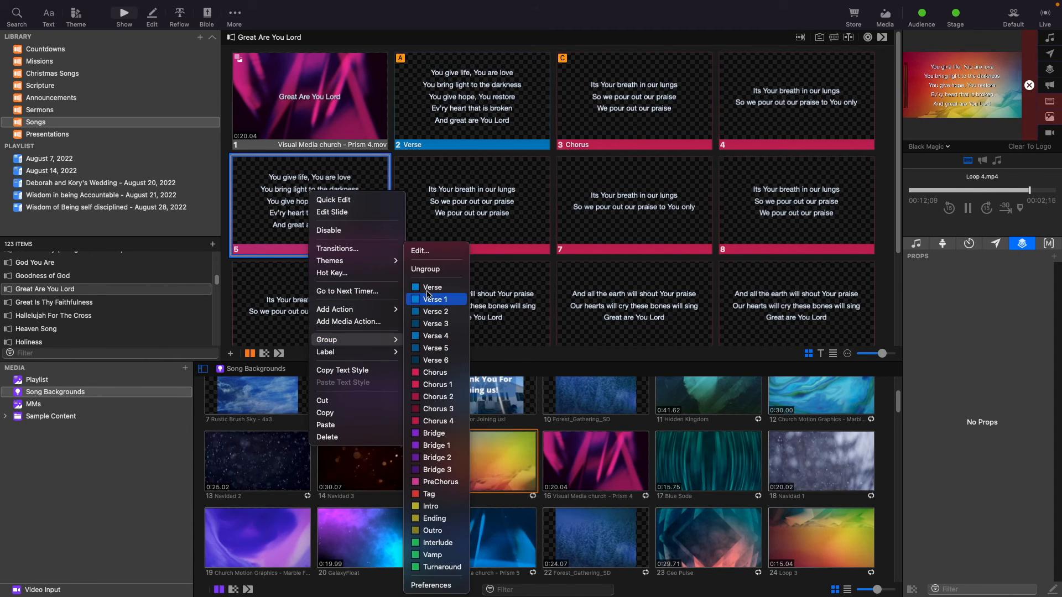
pyautogui.click(428, 288)
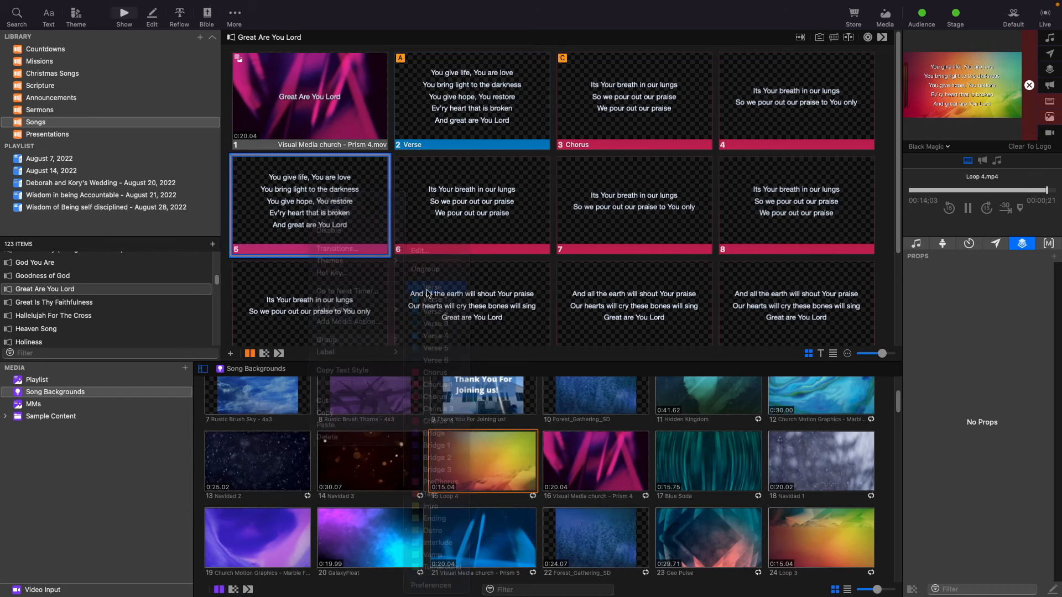
# Assign slide 7 to the Bridge group.
pyautogui.rightClick(607, 209)
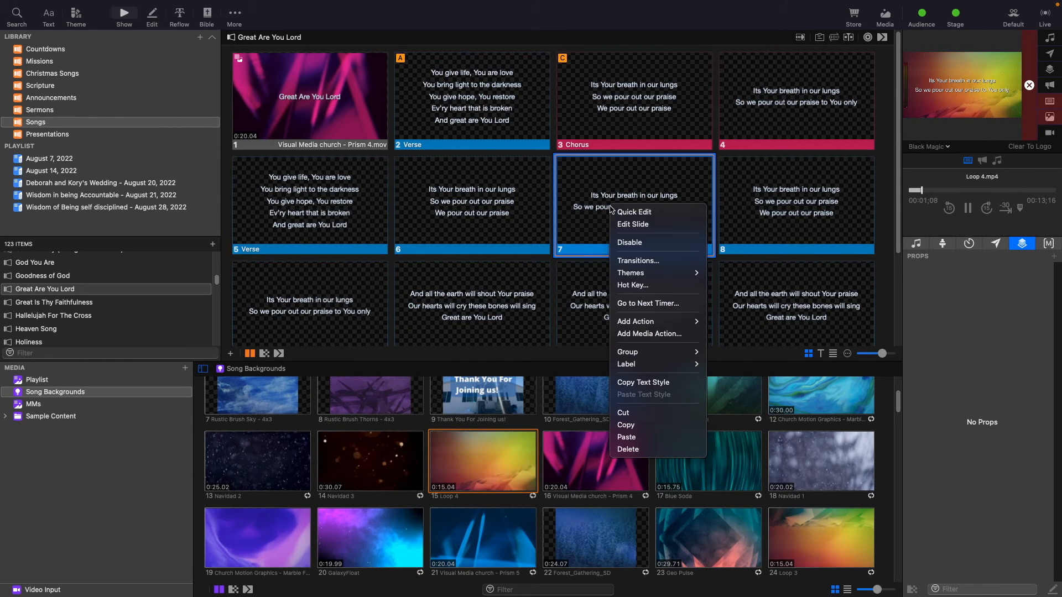
pyautogui.moveTo(661, 276)
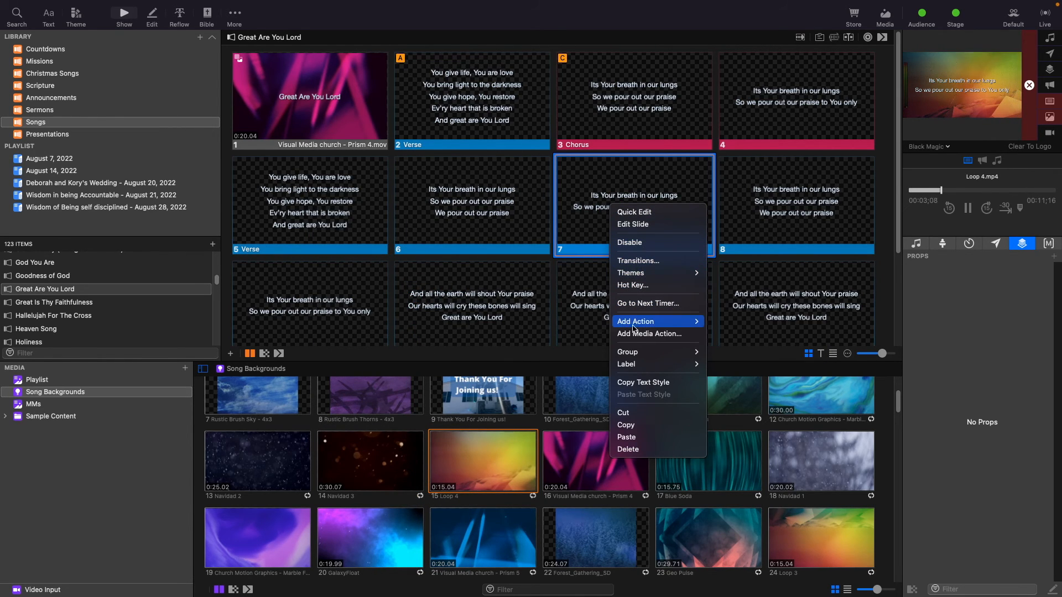
pyautogui.moveTo(639, 352)
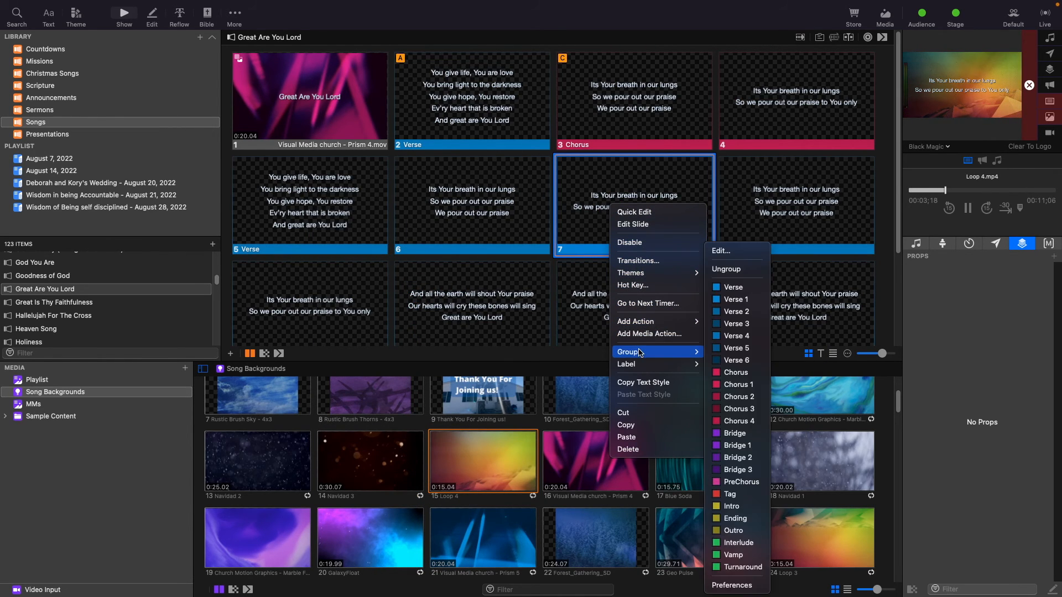
pyautogui.click(748, 447)
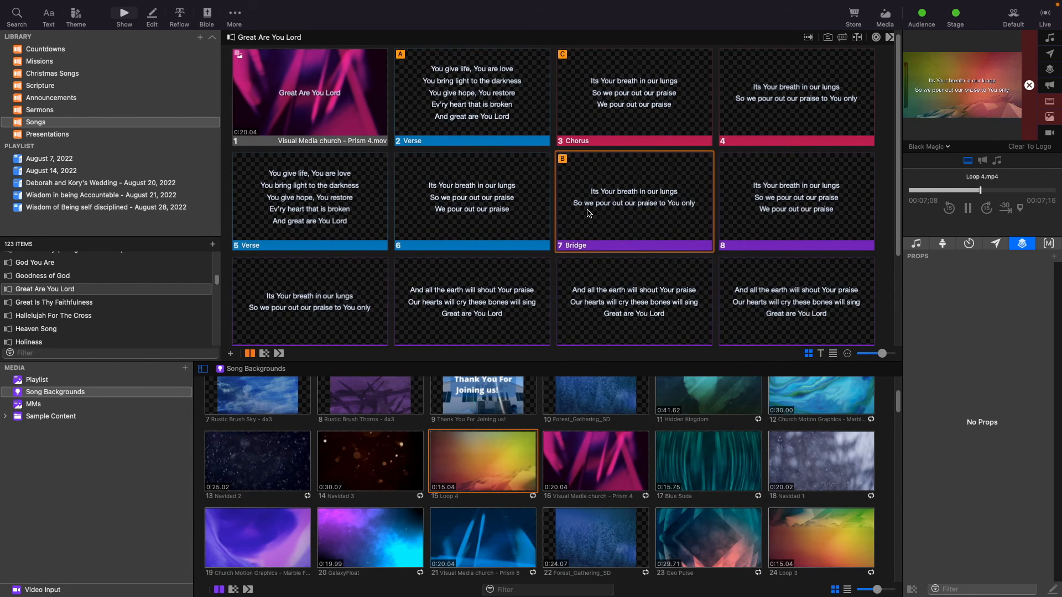
# Assign slide 6 to the Chorus group.
pyautogui.click(468, 208)
pyautogui.rightClick(468, 205)
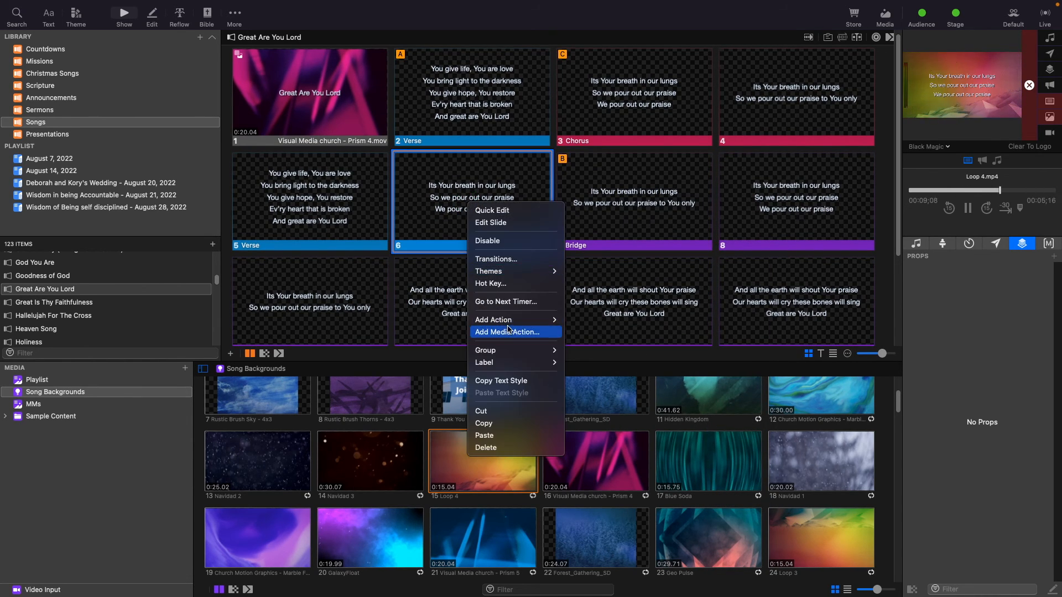
pyautogui.moveTo(531, 350)
pyautogui.click(593, 372)
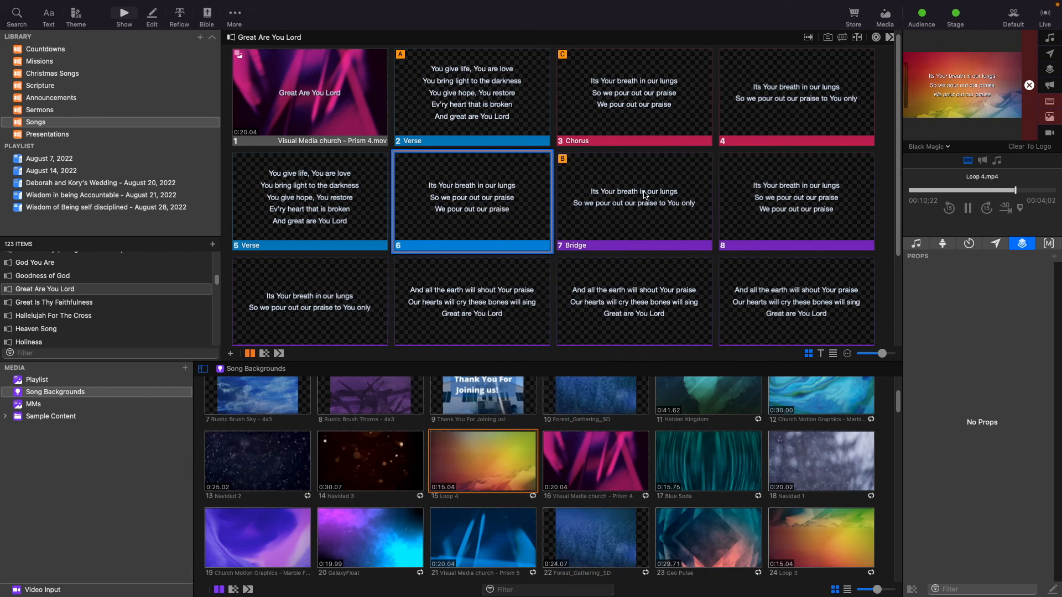
# Reassign slide 7 to the Chorus group.
pyautogui.click(639, 199)
pyautogui.rightClick(640, 198)
pyautogui.moveTo(701, 350)
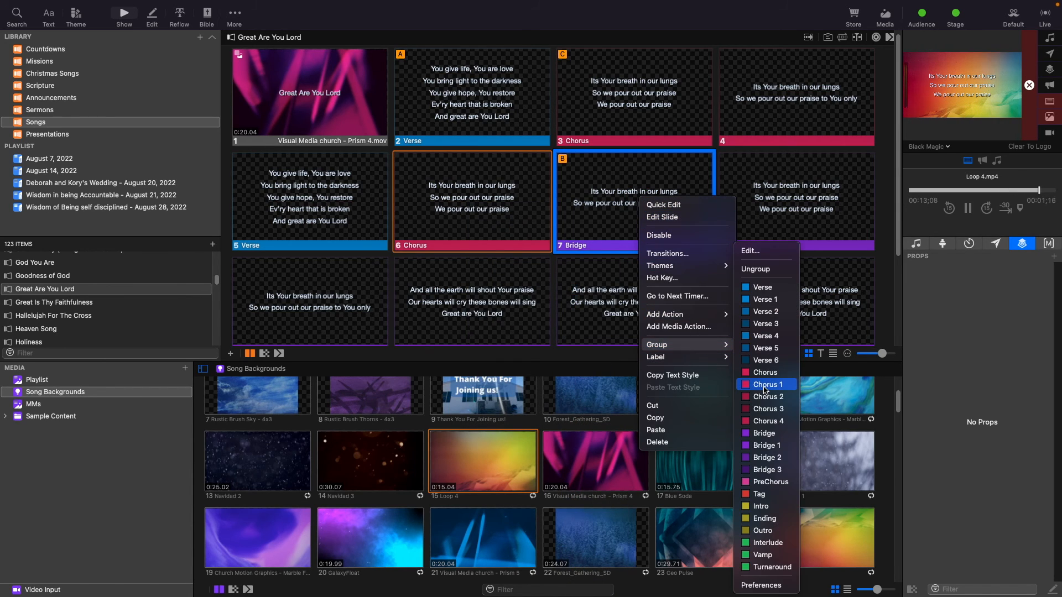
pyautogui.click(765, 373)
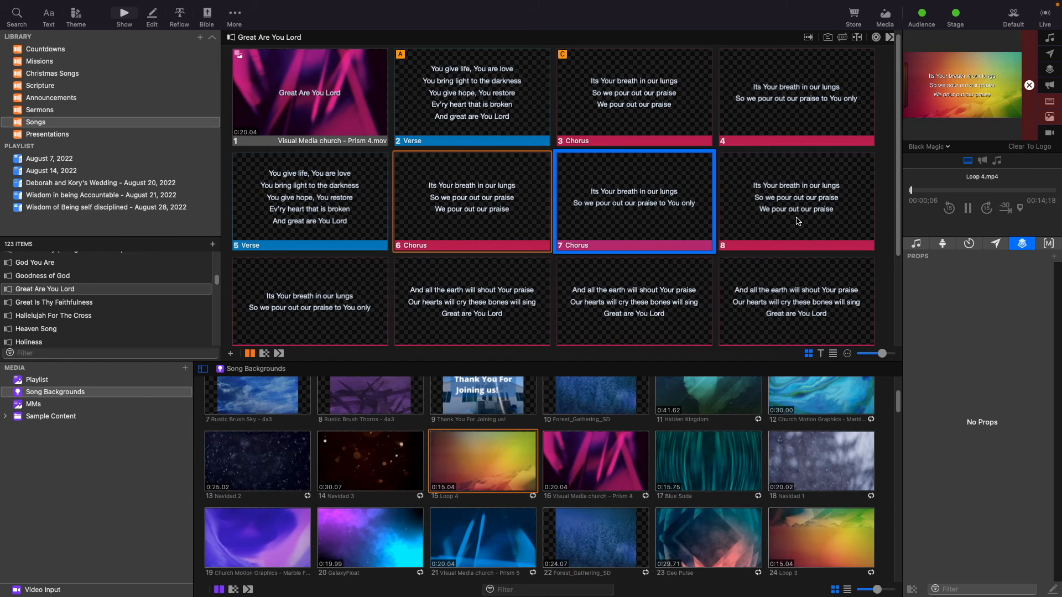
# Assign slide 10 to the Bridge group.
pyautogui.scroll(-1, 741, 242)
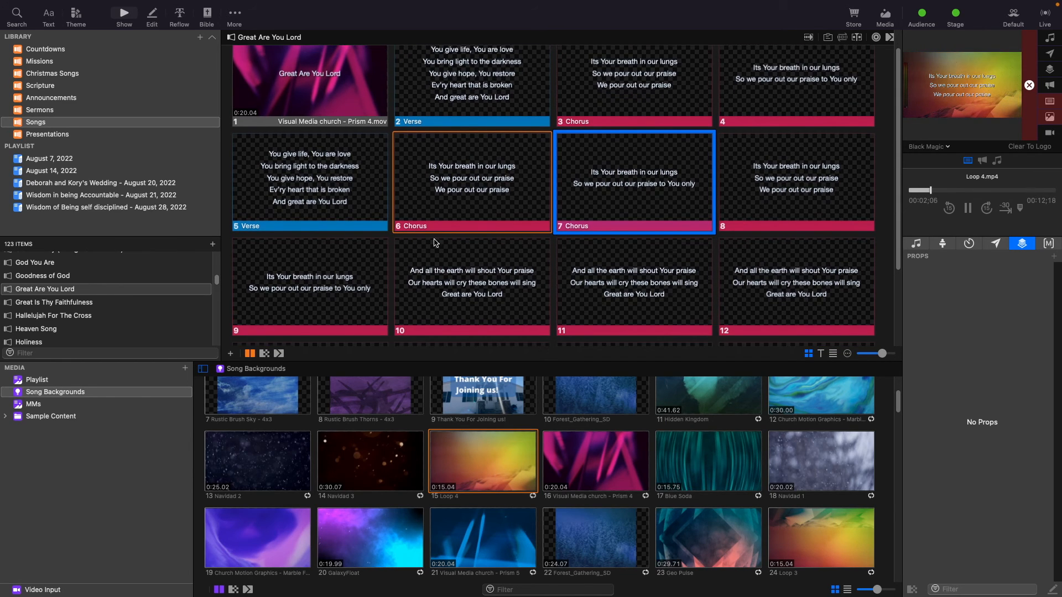
pyautogui.click(469, 276)
pyautogui.scroll(-4, 467, 255)
pyautogui.rightClick(467, 234)
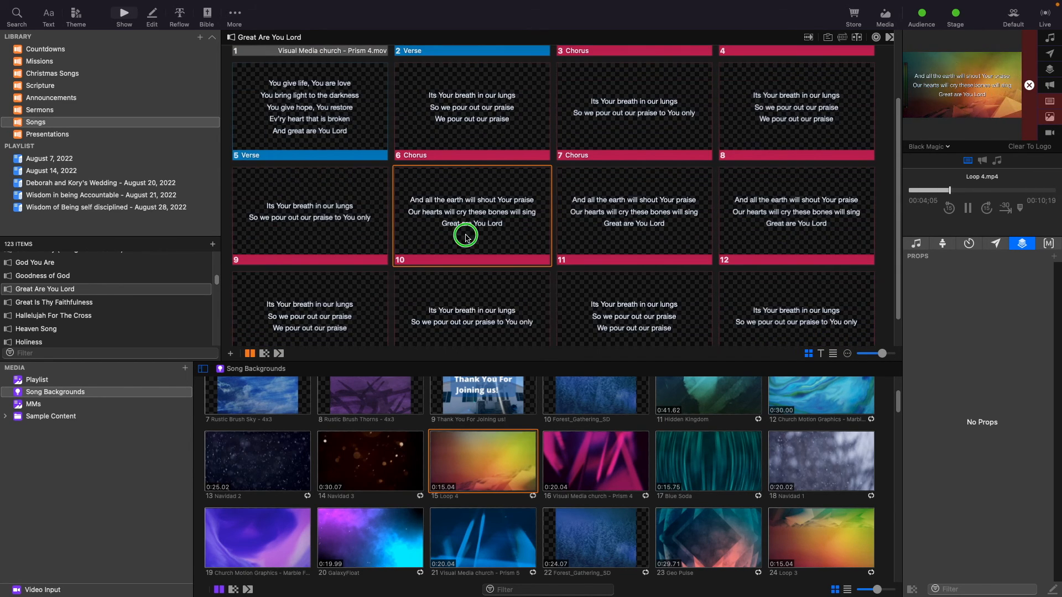
pyautogui.moveTo(520, 381)
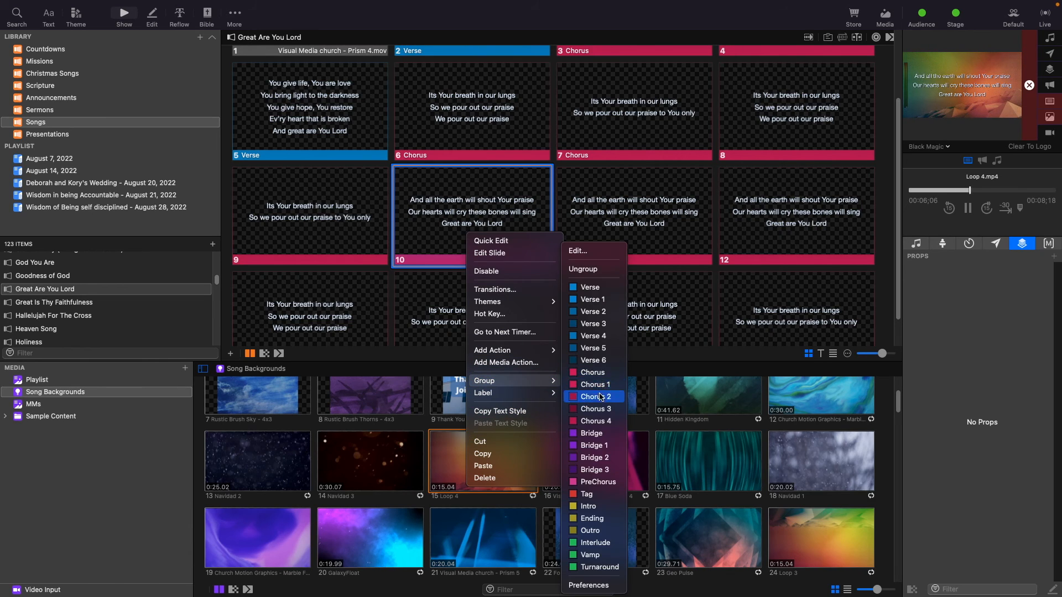
pyautogui.click(591, 433)
# Assign slide 13 to the Chorus group.
pyautogui.scroll(-2, 540, 257)
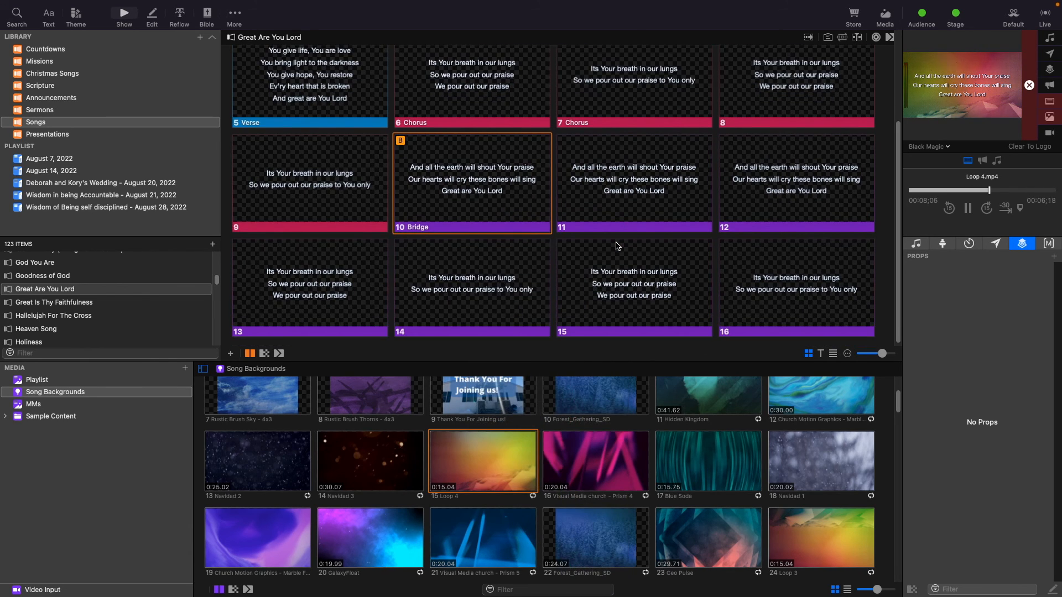
pyautogui.click(288, 308)
pyautogui.rightClick(290, 307)
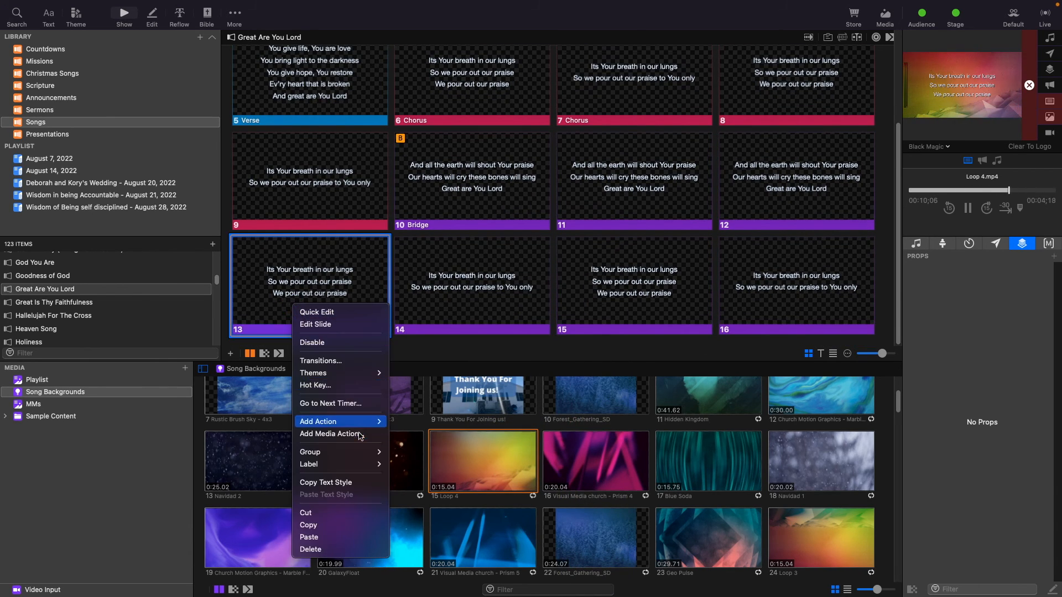
pyautogui.moveTo(339, 452)
pyautogui.click(418, 372)
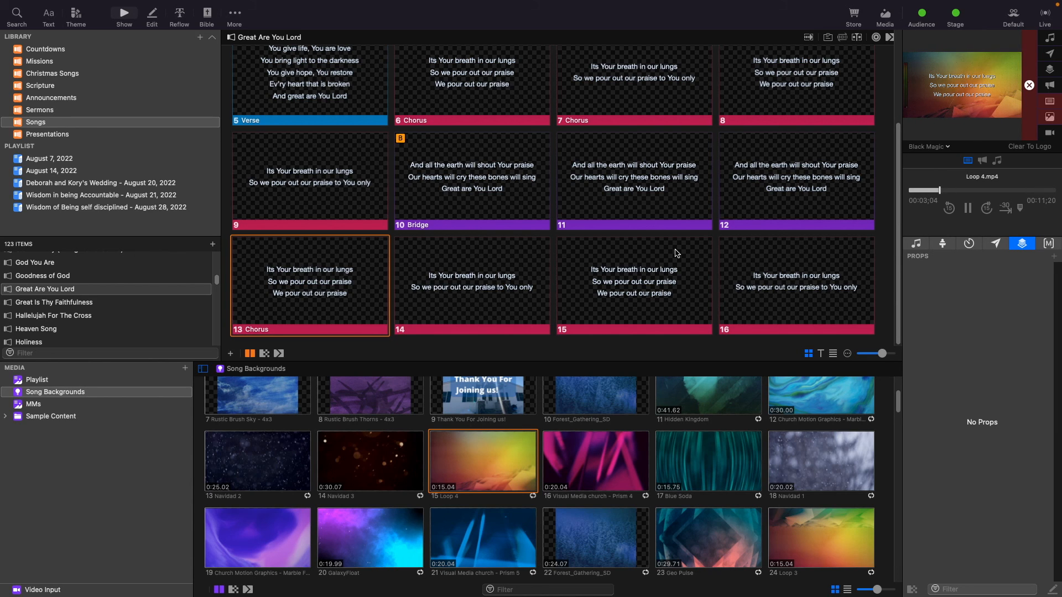
# Trigger the title, verse and chorus slides in turn to preview them on output.
pyautogui.scroll(5, 553, 194)
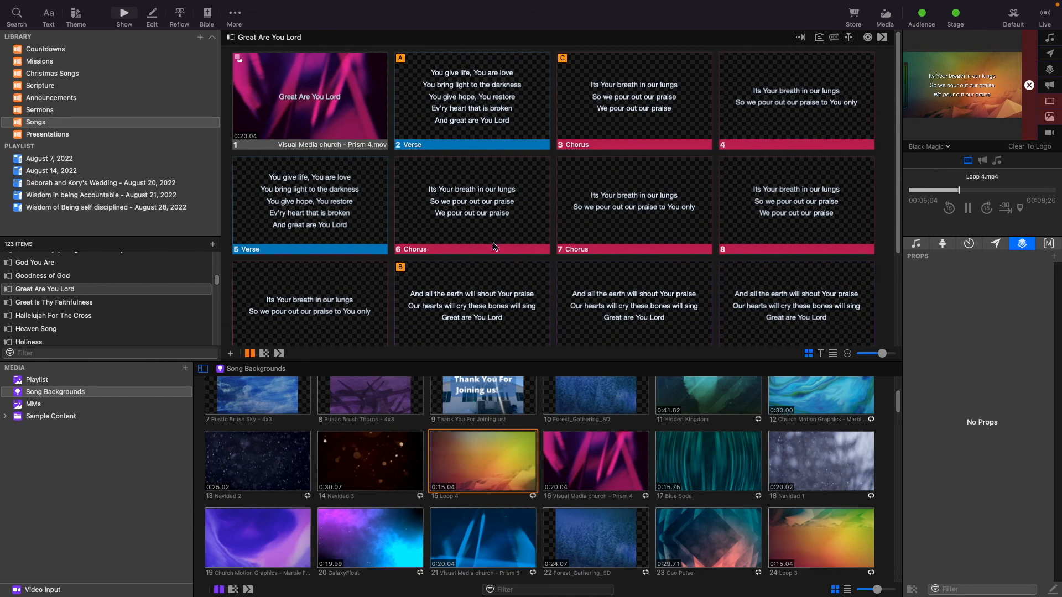
pyautogui.click(306, 130)
pyautogui.click(472, 95)
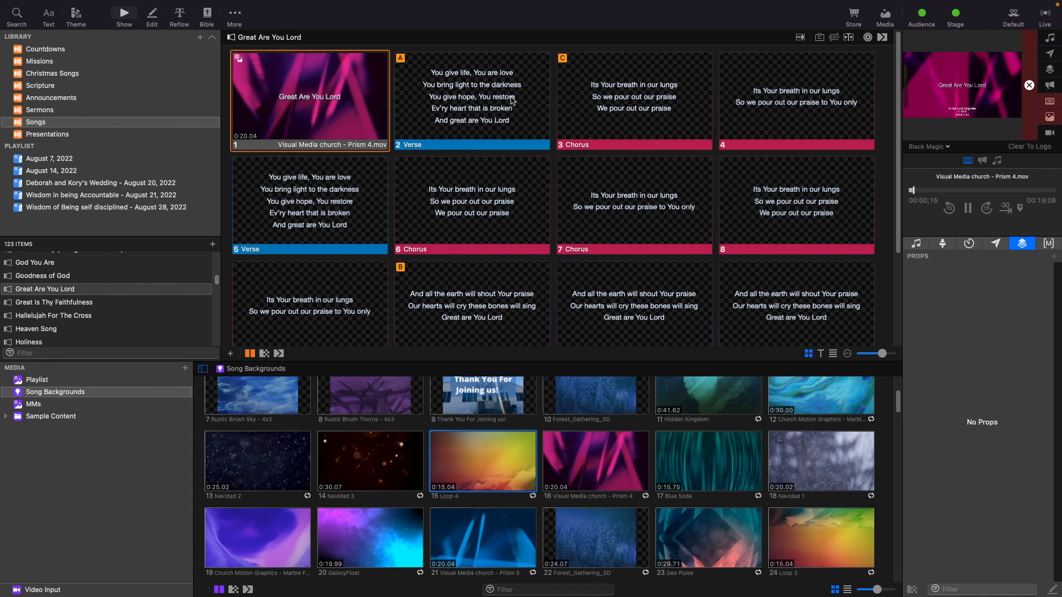
pyautogui.click(657, 98)
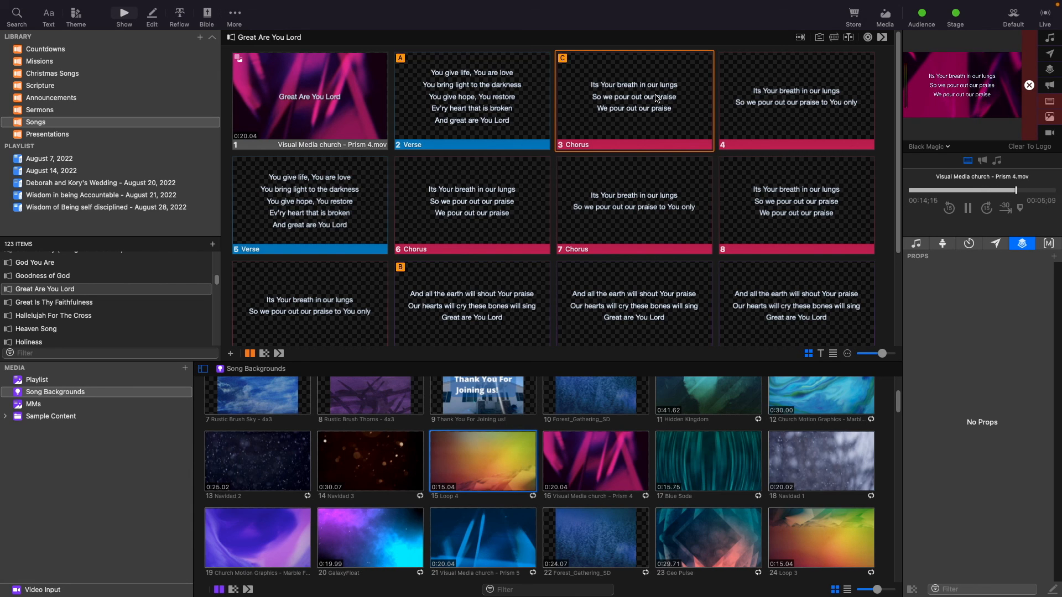
pyautogui.moveTo(876, 10)
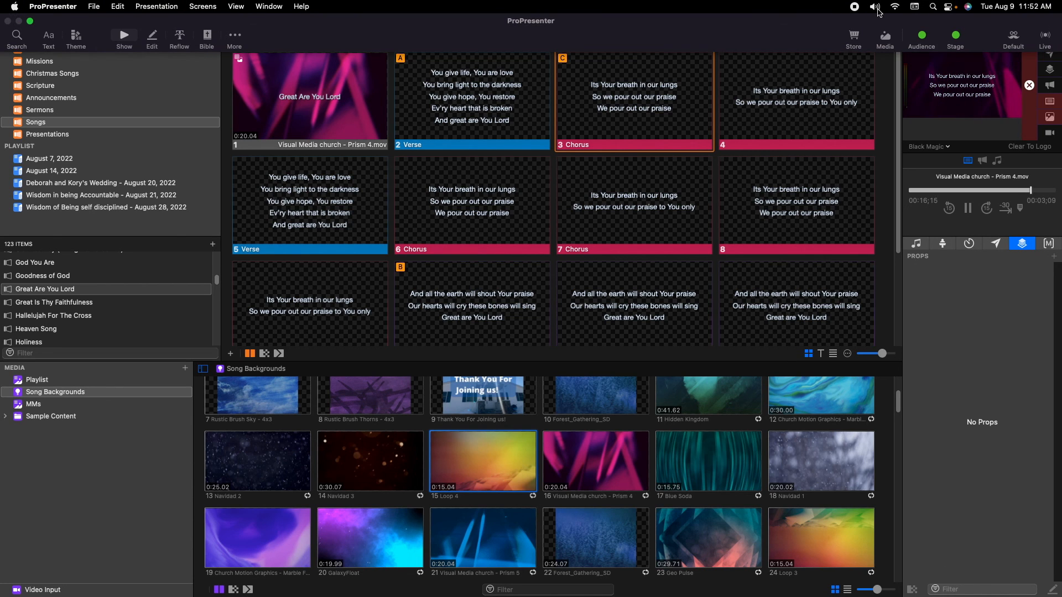